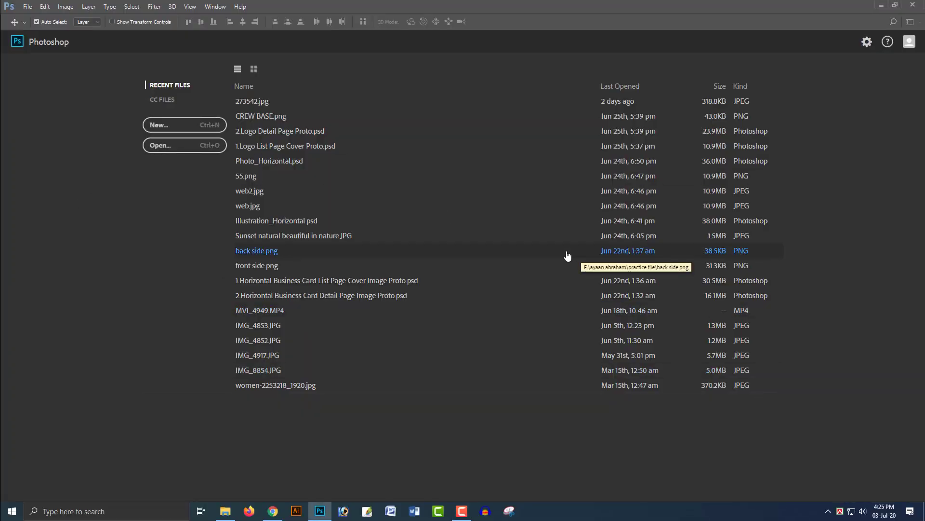
# Step: Create a 1920 × 1080 px, 150 ppi document with a white artboard
pyautogui.hotkey('ctrl', 'n')
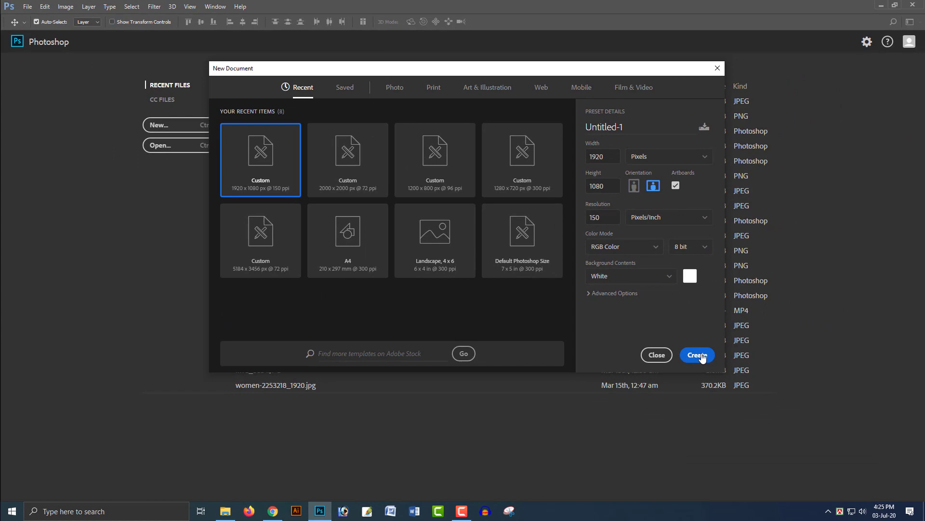
pyautogui.click(701, 357)
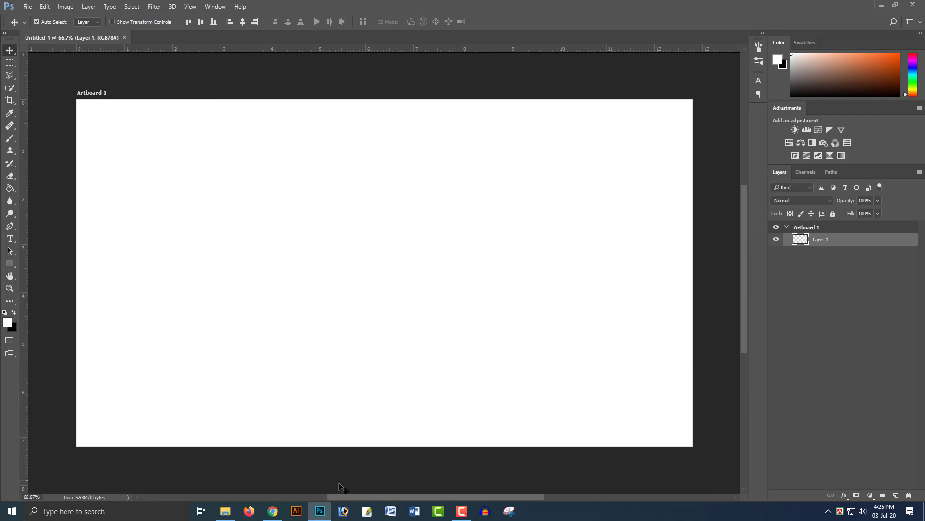
pyautogui.click(320, 512)
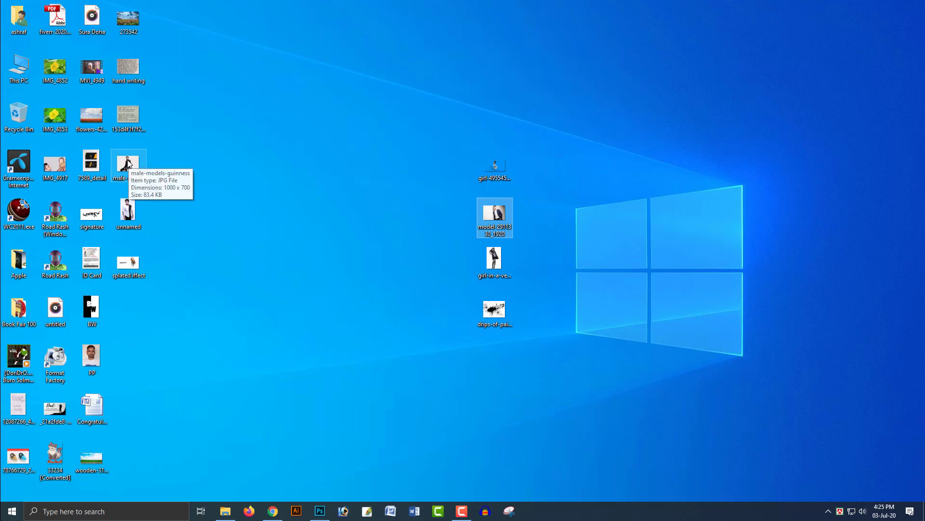
# Step: Place the male-models-guinness photo onto the artboard, centred, and commit it
pyautogui.moveTo(137, 164)
pyautogui.mouseDown()
pyautogui.moveTo(319, 514)
pyautogui.moveTo(394, 273)
pyautogui.moveTo(447, 282)
pyautogui.mouseUp()
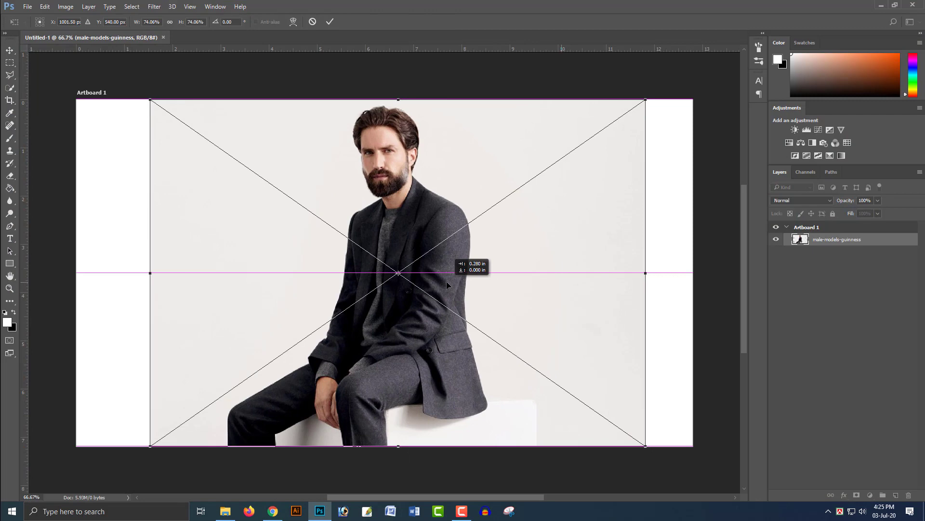
pyautogui.moveTo(446, 284); pyautogui.dragTo(446, 282)
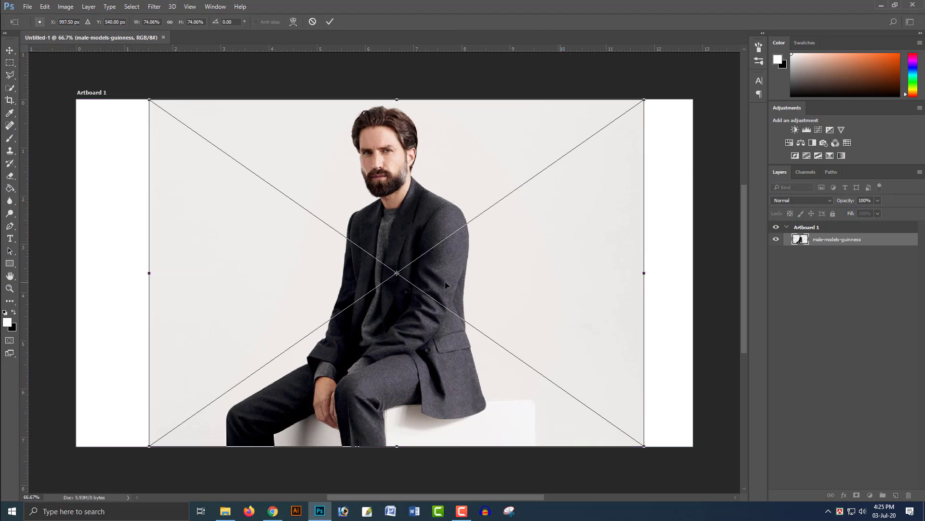
pyautogui.press('Return')
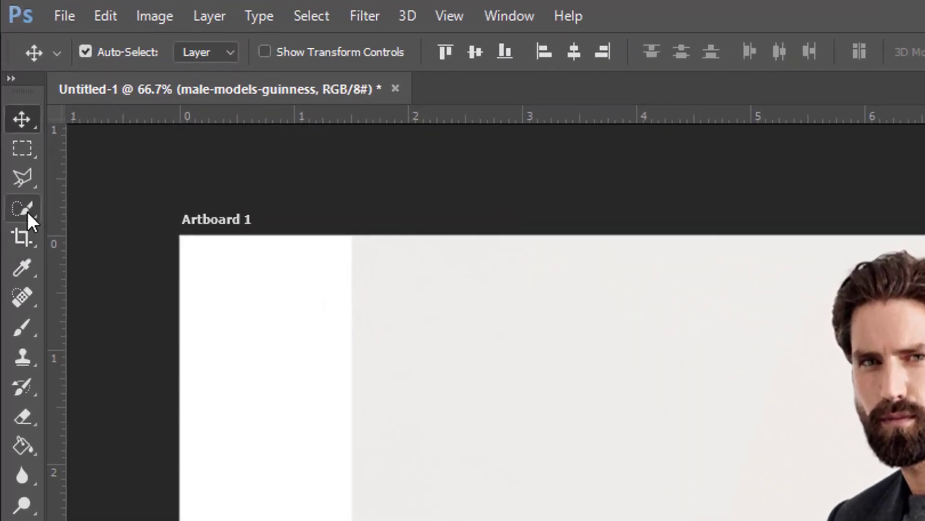
# Step: Quick-select the seated man and add a layer mask hiding the grey studio background
pyautogui.click(27, 211)
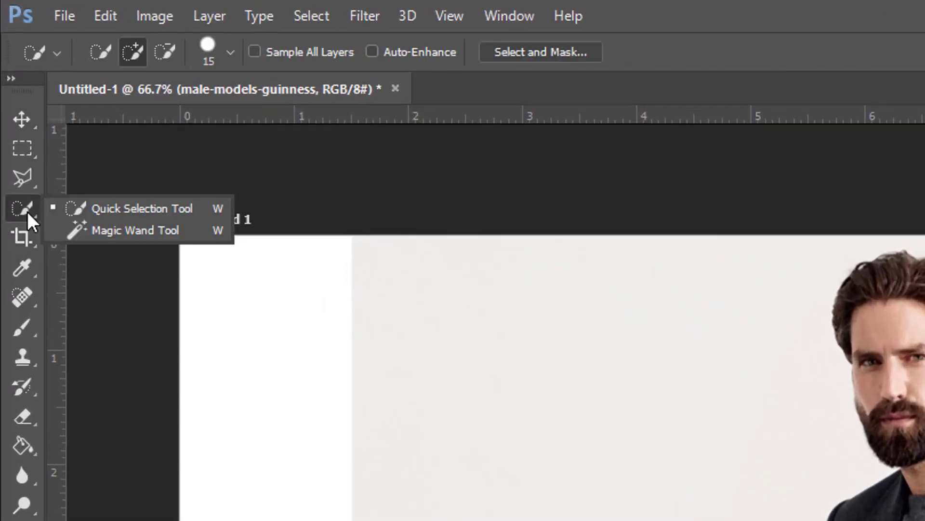
pyautogui.click(86, 211)
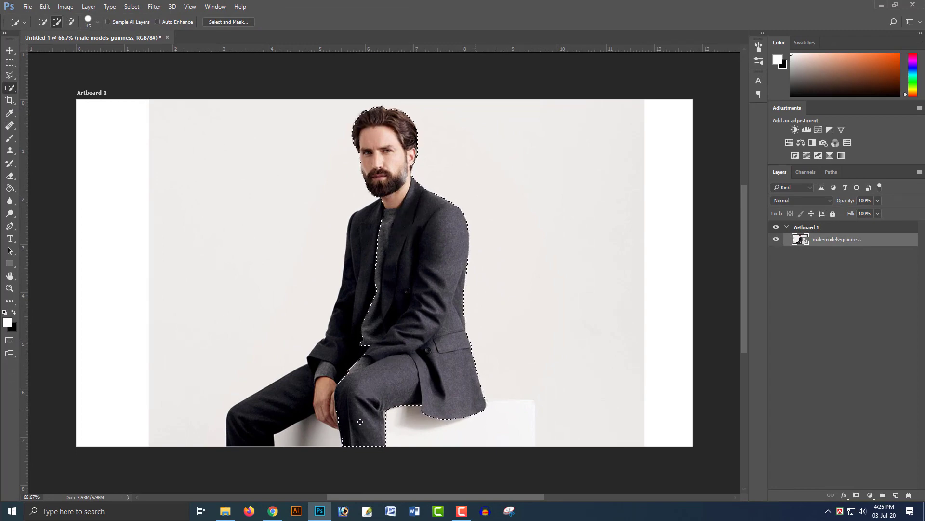
pyautogui.moveTo(374, 320); pyautogui.dragTo(337, 376)
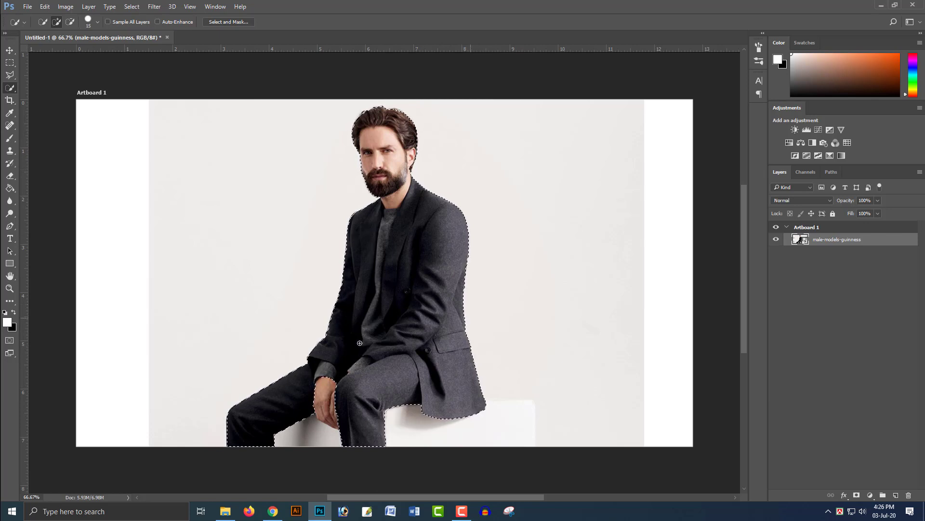
pyautogui.click(353, 396)
pyautogui.hotkey('ctrl', 'd')
pyautogui.moveTo(390, 430)
pyautogui.mouseDown()
pyautogui.moveTo(420, 384)
pyautogui.moveTo(382, 410)
pyautogui.mouseUp()
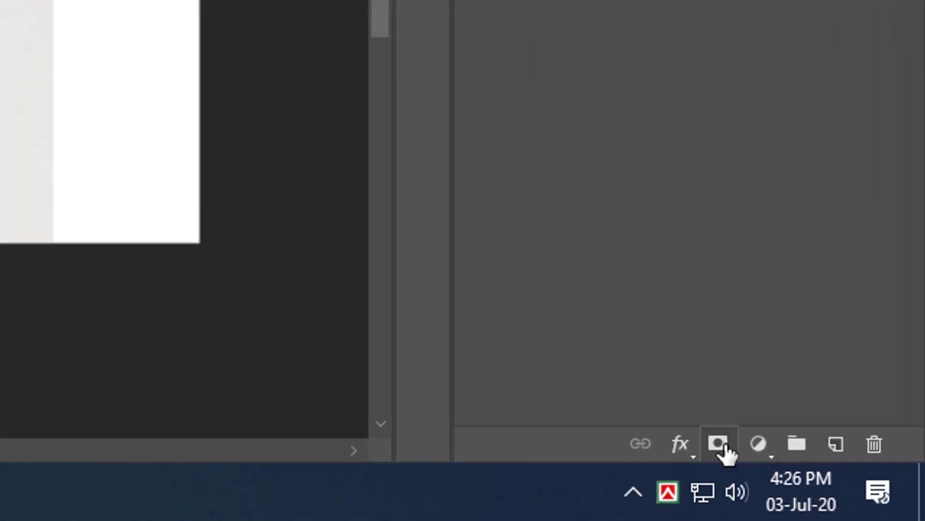
pyautogui.click(811, 477)
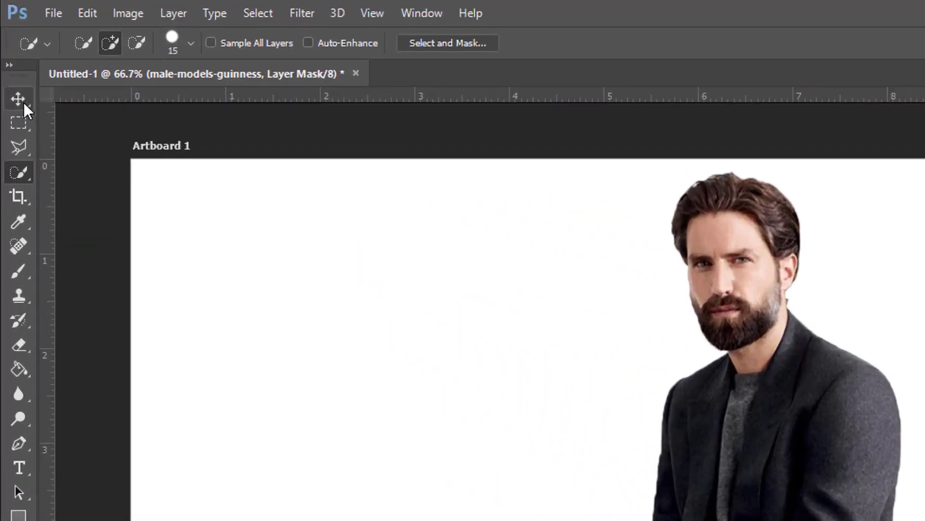
# Step: Move the cut-out man toward the right side of the artboard
pyautogui.click(24, 108)
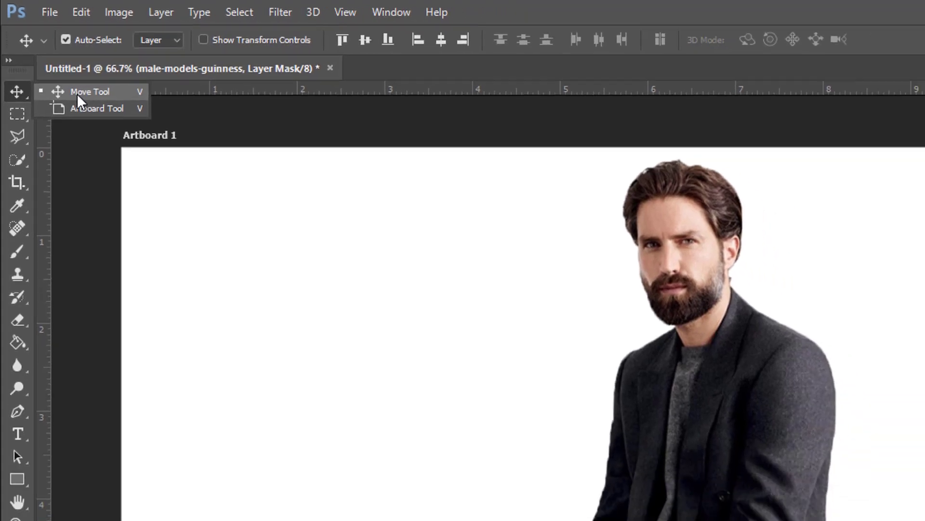
pyautogui.click(92, 105)
pyautogui.moveTo(366, 236)
pyautogui.mouseDown()
pyautogui.moveTo(482, 266)
pyautogui.moveTo(467, 266)
pyautogui.mouseUp()
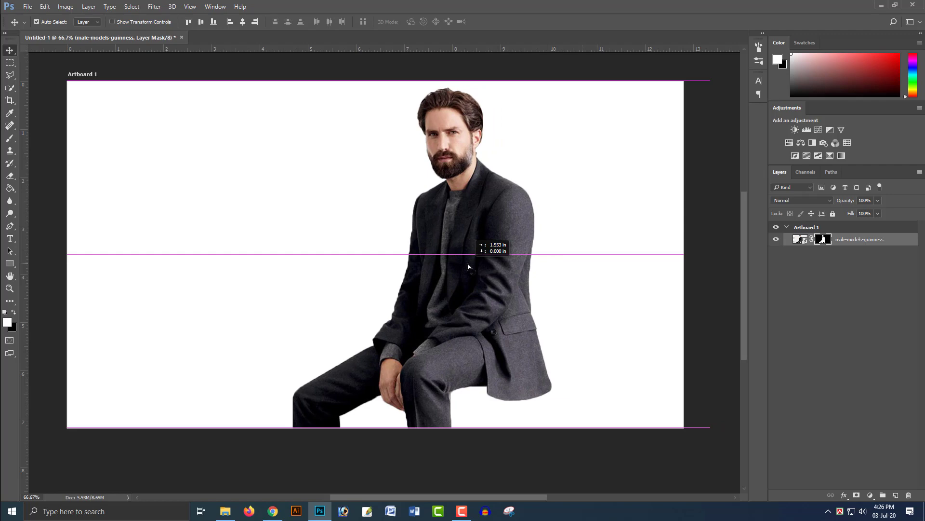
# Step: Zoom in and clean the background beside the man's neck with a size-20 eraser
pyautogui.hotkey('ctrl', '+')
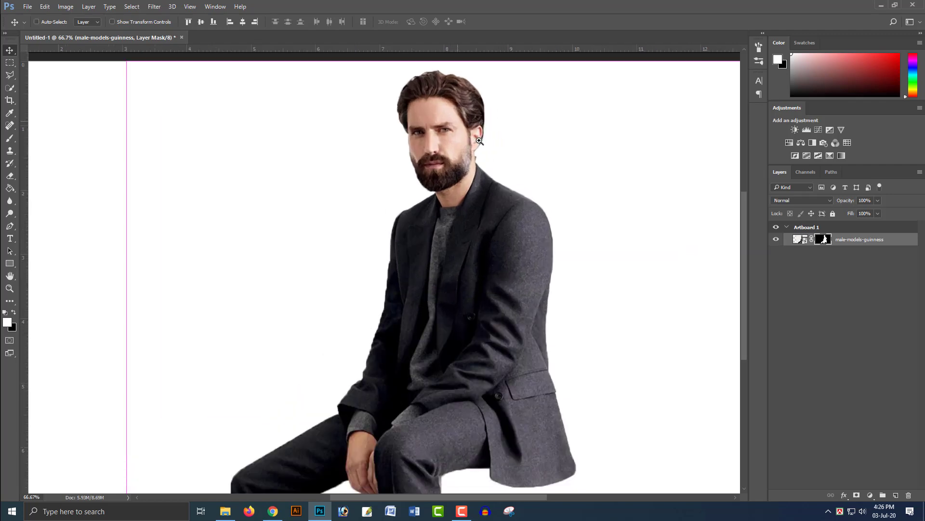
pyautogui.hotkey('ctrl', '+')
pyautogui.scroll(1, 484, 186)
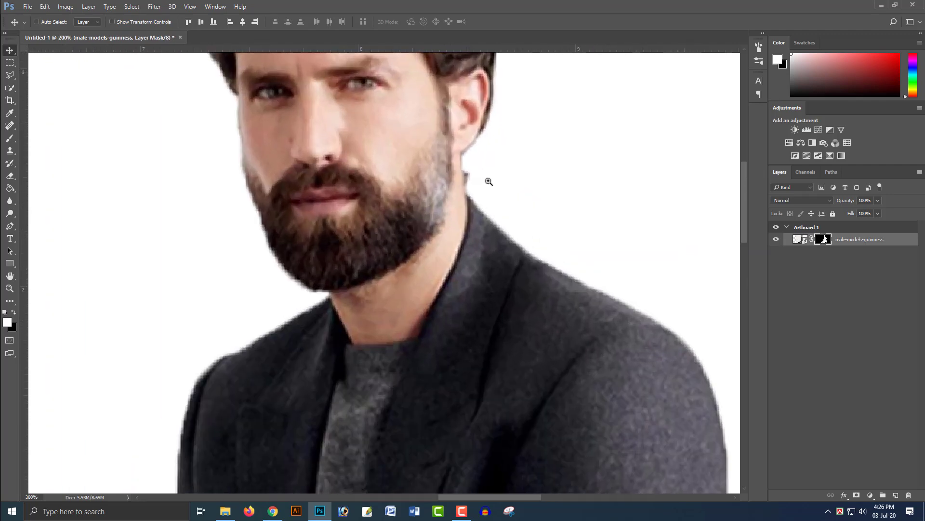
pyautogui.scroll(1, 486, 183)
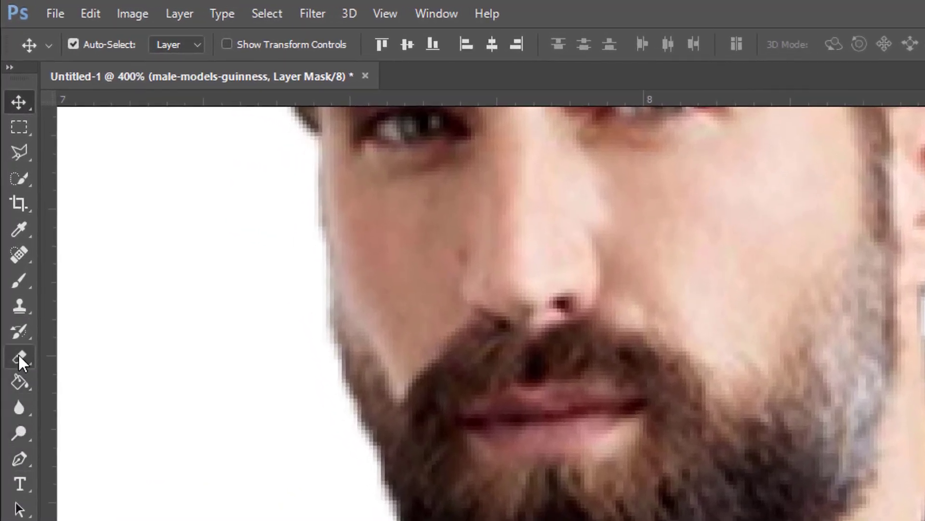
pyautogui.click(18, 353)
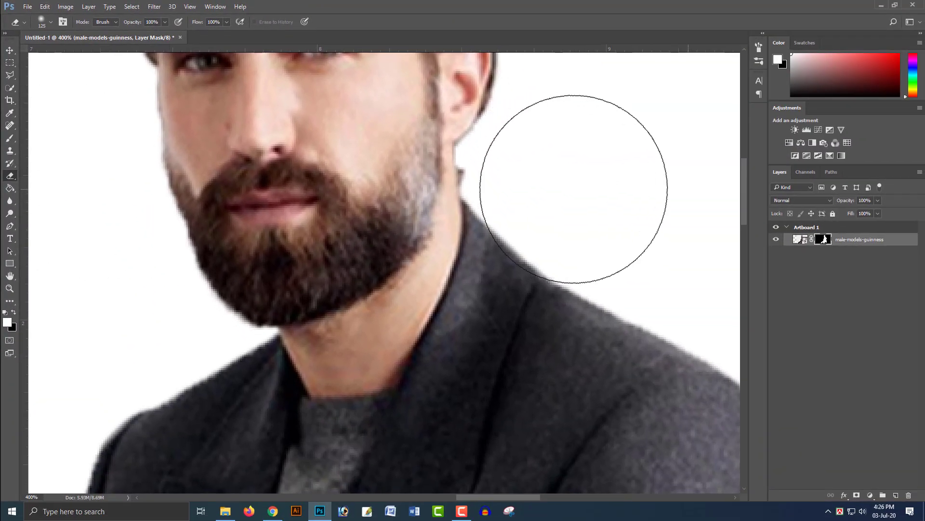
pyautogui.press('[')
pyautogui.press('[')
pyautogui.press('[')
pyautogui.press('[')
pyautogui.press('[')
pyautogui.press('[')
pyautogui.press('[')
pyautogui.press('[')
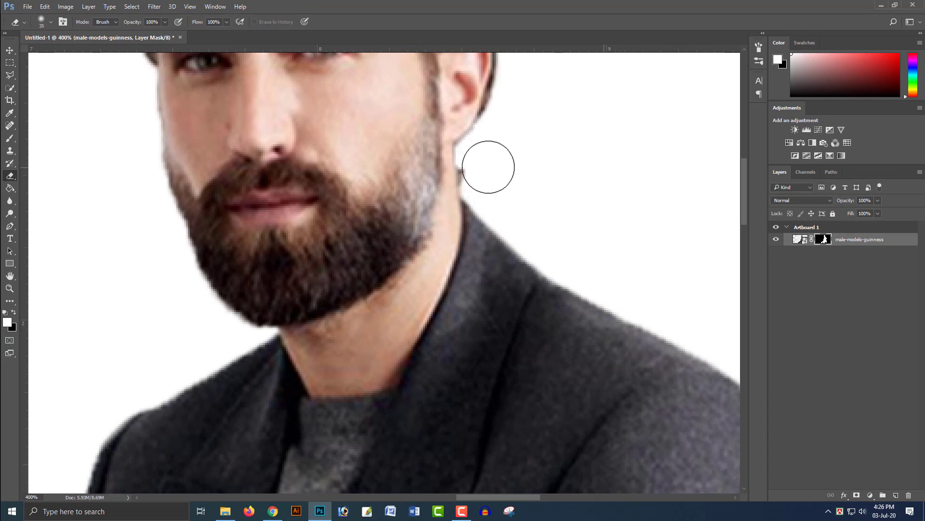
pyautogui.press('[')
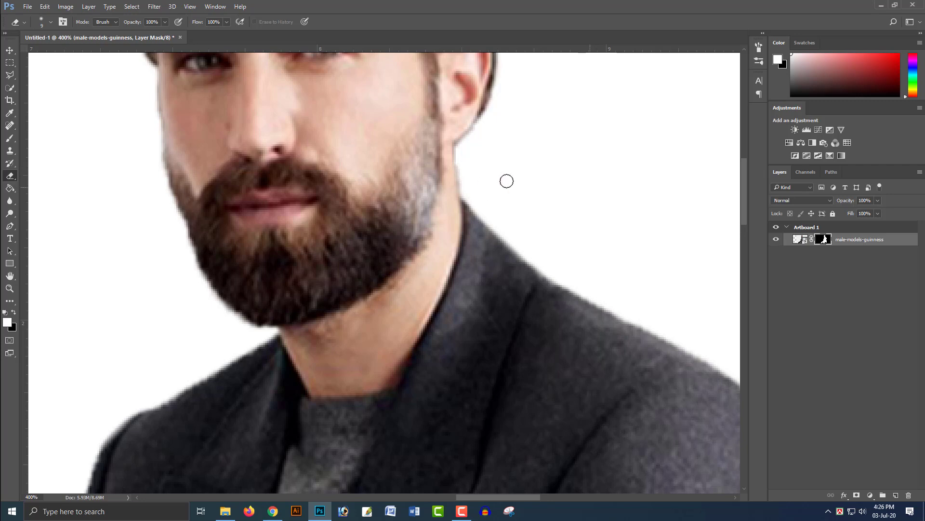
pyautogui.moveTo(515, 107)
pyautogui.mouseDown()
pyautogui.moveTo(534, 273)
pyautogui.moveTo(562, 275)
pyautogui.moveTo(565, 178)
pyautogui.moveTo(598, 154)
pyautogui.mouseUp()
pyautogui.hotkey('ctrl', '-')
pyautogui.hotkey('ctrl', '-')
pyautogui.hotkey('ctrl', '-')
pyautogui.hotkey('ctrl', '-')
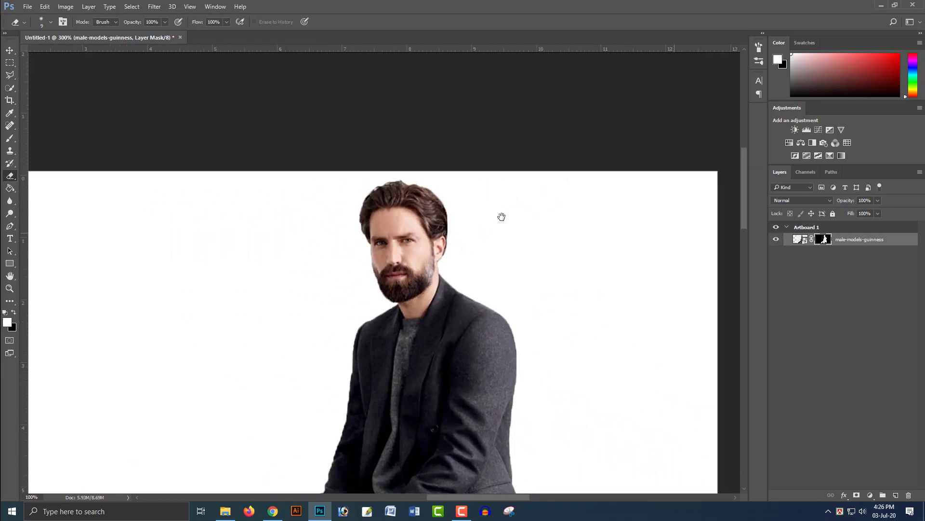
pyautogui.moveTo(480, 361)
pyautogui.mouseDown()
pyautogui.moveTo(602, 228)
pyautogui.moveTo(529, 258)
pyautogui.moveTo(529, 282)
pyautogui.mouseUp()
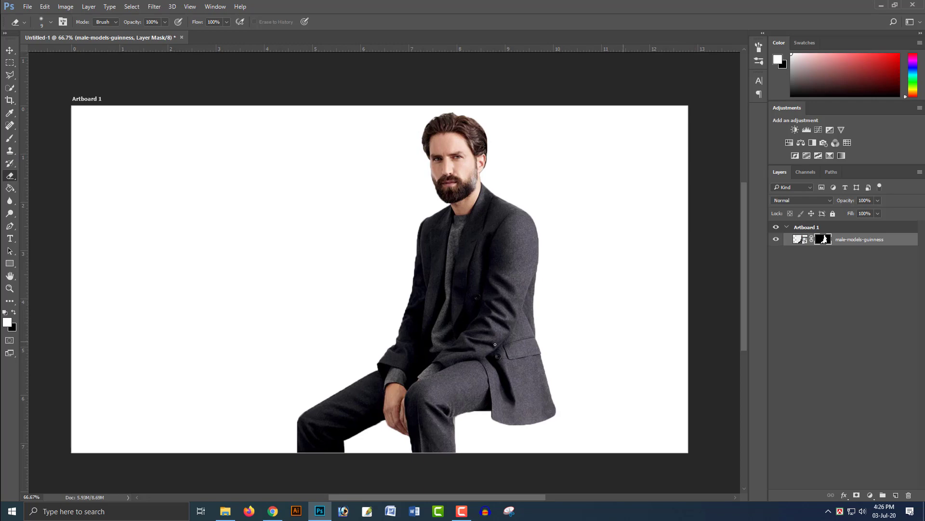
# Step: Place the drips-of-paint splatter, enlarge it to about 232% and shift it top-right
pyautogui.click(319, 511)
pyautogui.moveTo(478, 331)
pyautogui.mouseDown()
pyautogui.moveTo(353, 416)
pyautogui.moveTo(443, 295)
pyautogui.moveTo(505, 271)
pyautogui.mouseUp()
pyautogui.moveTo(545, 318); pyautogui.dragTo(638, 376)
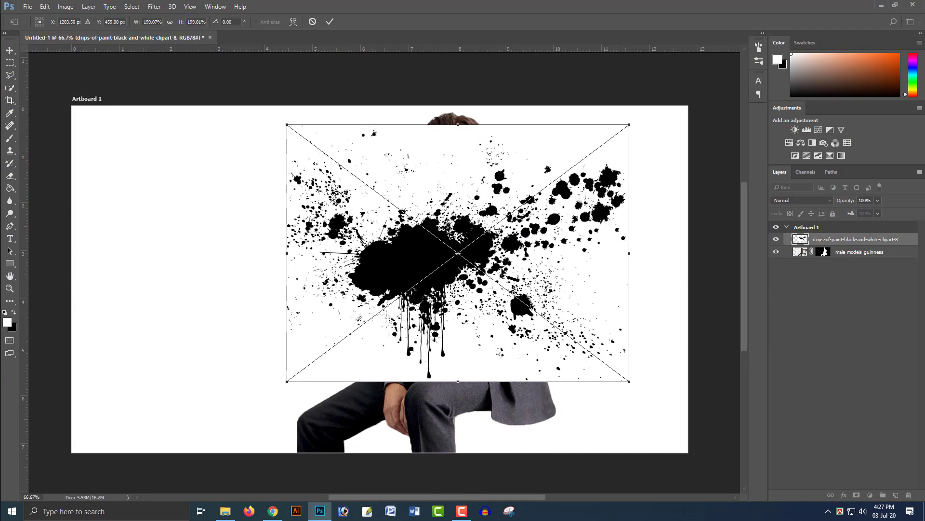
pyautogui.moveTo(503, 231); pyautogui.dragTo(521, 207)
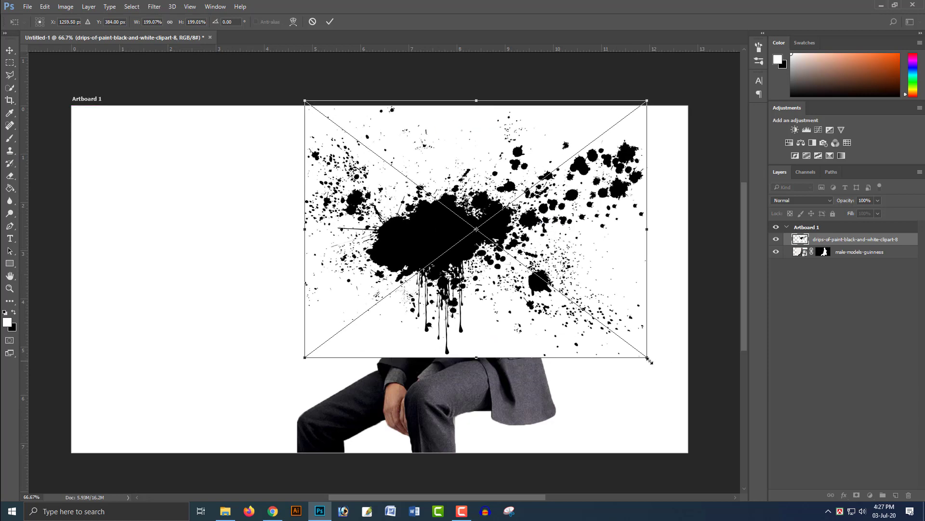
pyautogui.moveTo(649, 359); pyautogui.dragTo(688, 368)
pyautogui.moveTo(493, 279)
pyautogui.mouseDown()
pyautogui.moveTo(515, 255)
pyautogui.moveTo(503, 270)
pyautogui.mouseUp()
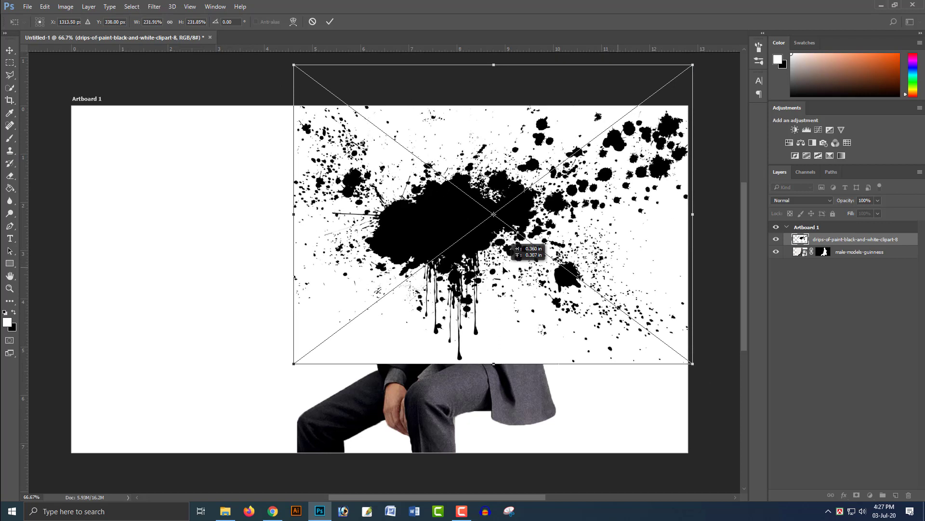
pyautogui.press('Return')
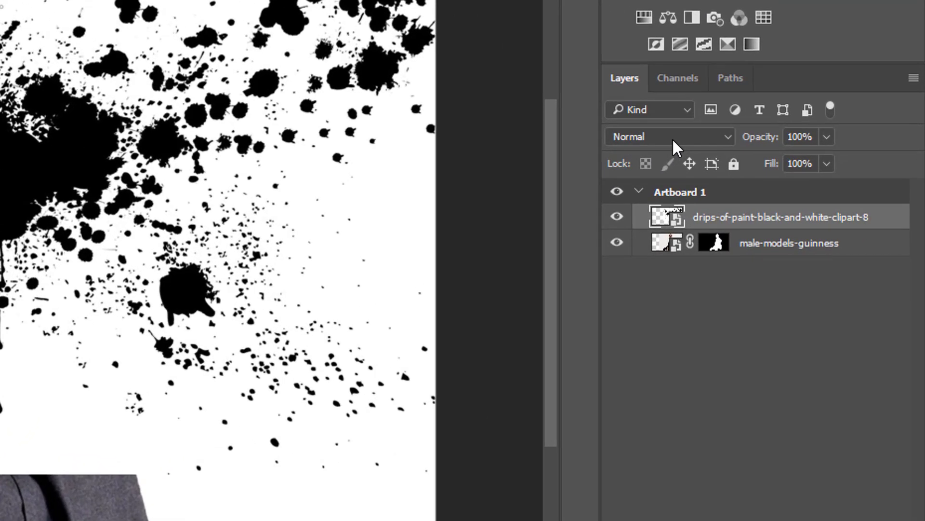
# Step: Set the paint-drips layer to Lighten blending and rasterize it
pyautogui.click(803, 201)
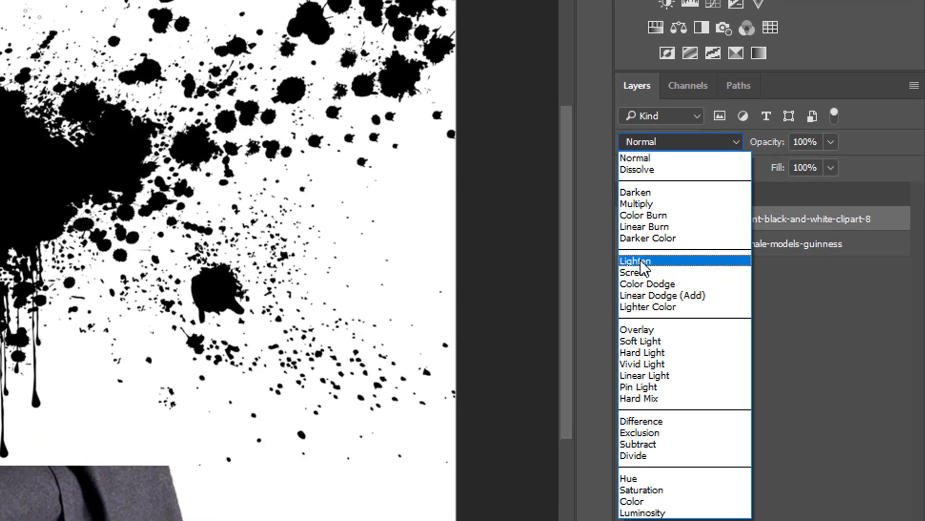
pyautogui.click(623, 261)
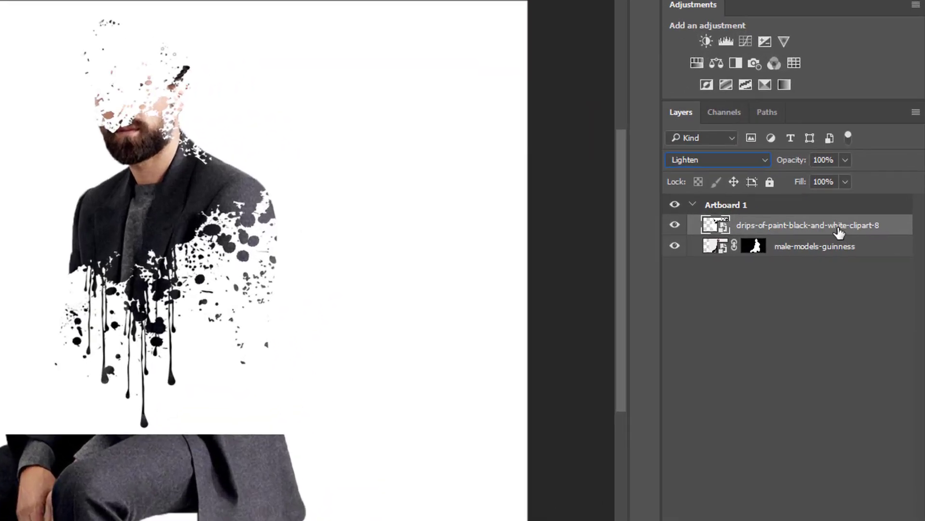
pyautogui.rightClick(872, 240)
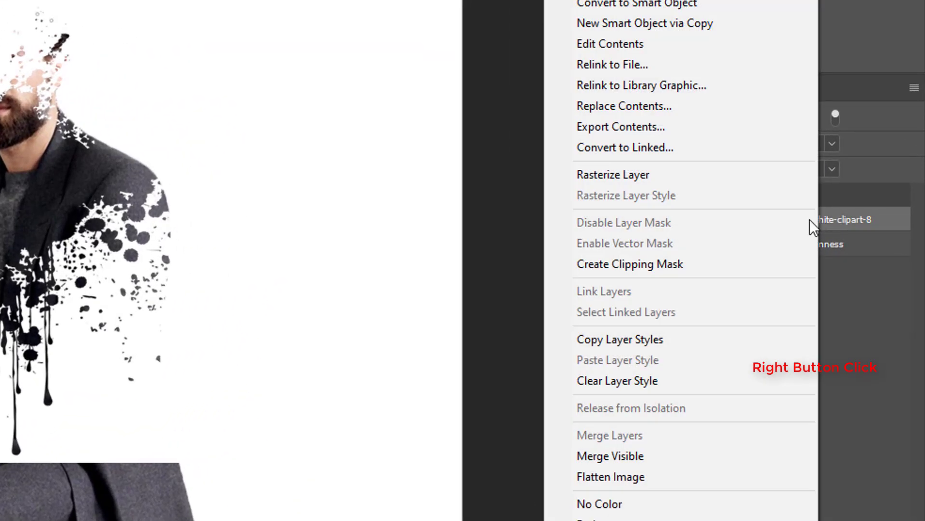
pyautogui.click(623, 172)
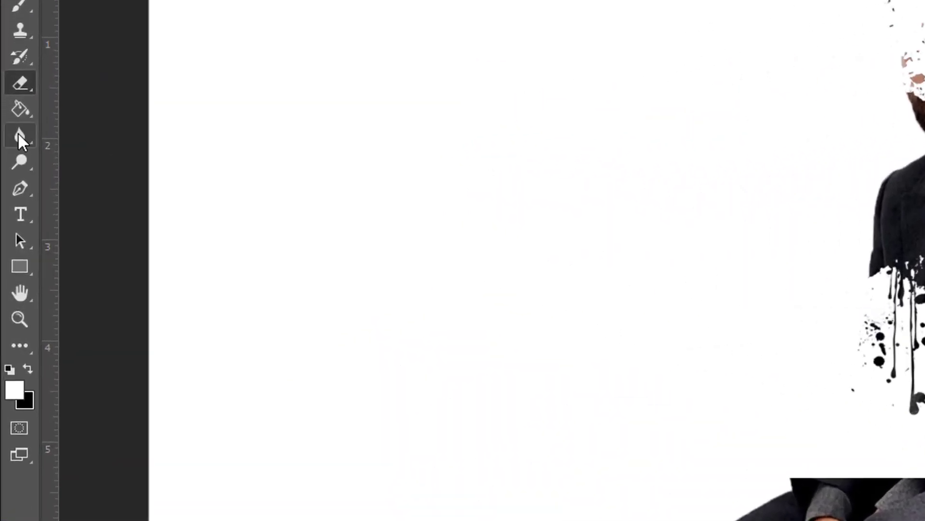
# Step: Erase the splatter covering the man's cheek and beard with the plain Eraser
pyautogui.rightClick(19, 82)
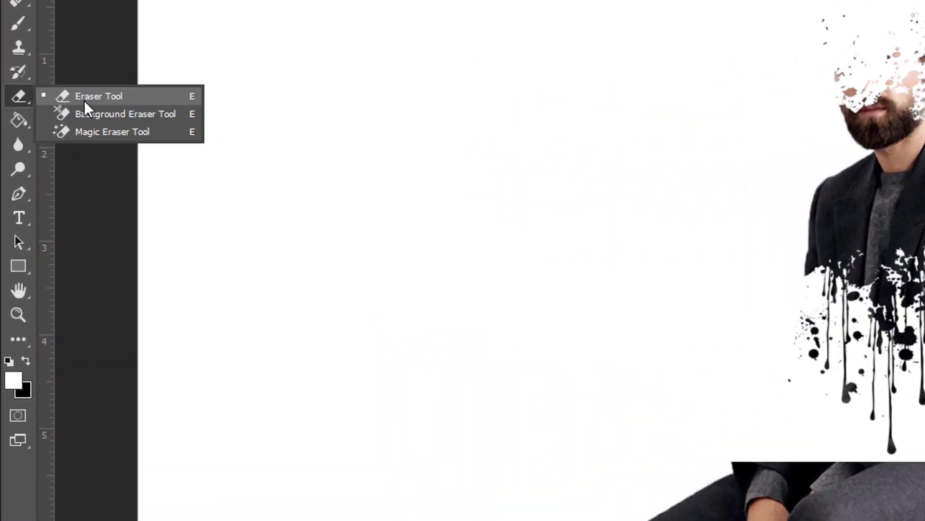
pyautogui.click(91, 86)
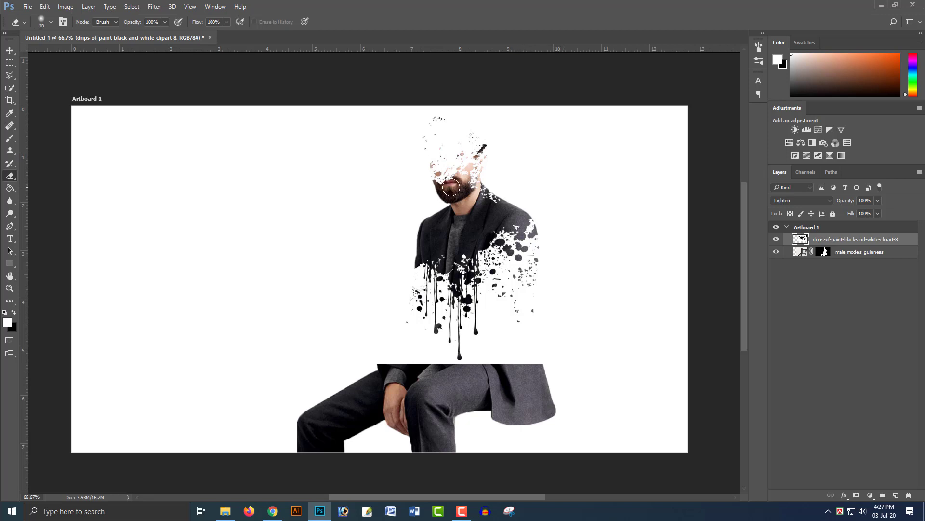
pyautogui.moveTo(468, 186)
pyautogui.mouseDown()
pyautogui.moveTo(489, 188)
pyautogui.moveTo(470, 149)
pyautogui.moveTo(440, 123)
pyautogui.moveTo(465, 170)
pyautogui.moveTo(460, 121)
pyautogui.moveTo(431, 140)
pyautogui.mouseUp()
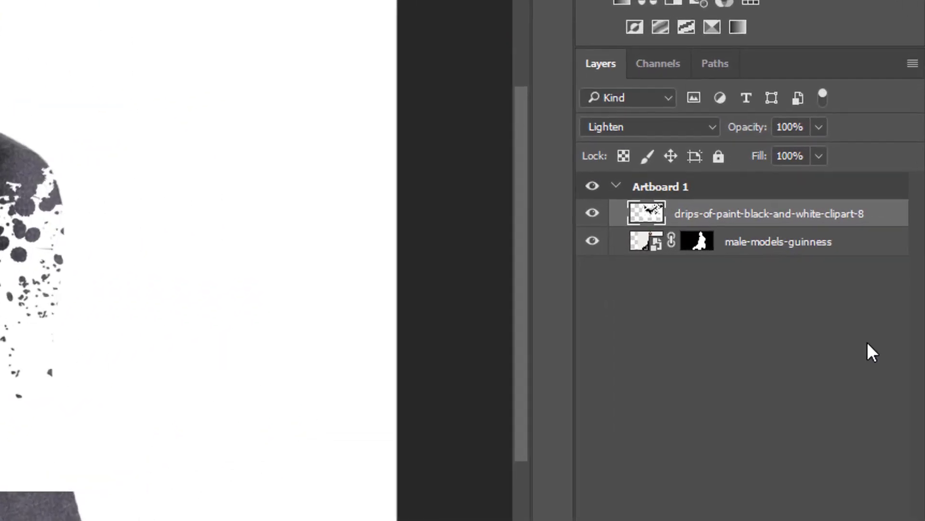
# Step: Mask out the man's lower body, then nudge the paint drips slightly right
pyautogui.click(699, 246)
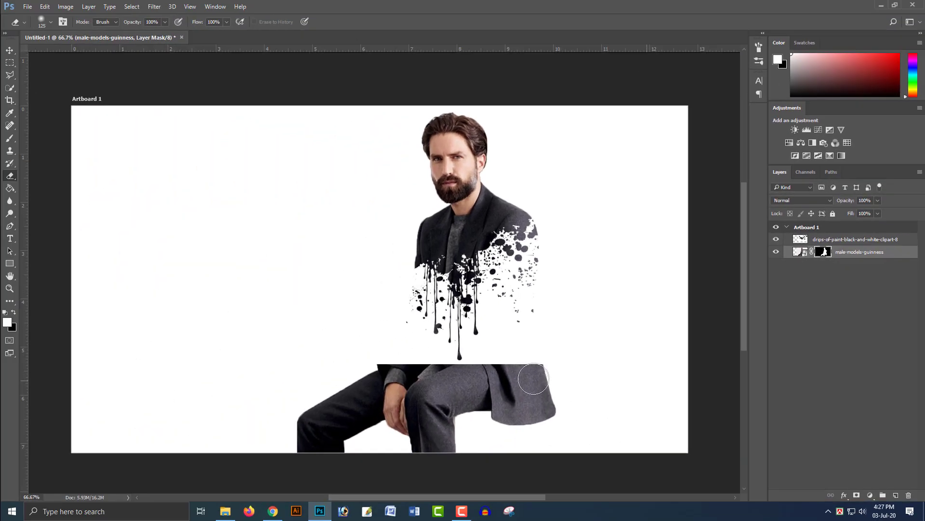
pyautogui.moveTo(534, 379)
pyautogui.mouseDown()
pyautogui.moveTo(532, 366)
pyautogui.moveTo(548, 427)
pyautogui.moveTo(471, 423)
pyautogui.moveTo(494, 372)
pyautogui.moveTo(463, 380)
pyautogui.moveTo(392, 448)
pyautogui.moveTo(281, 418)
pyautogui.moveTo(425, 396)
pyautogui.moveTo(350, 386)
pyautogui.moveTo(365, 378)
pyautogui.moveTo(312, 403)
pyautogui.moveTo(424, 372)
pyautogui.moveTo(482, 381)
pyautogui.moveTo(446, 382)
pyautogui.moveTo(569, 439)
pyautogui.mouseUp()
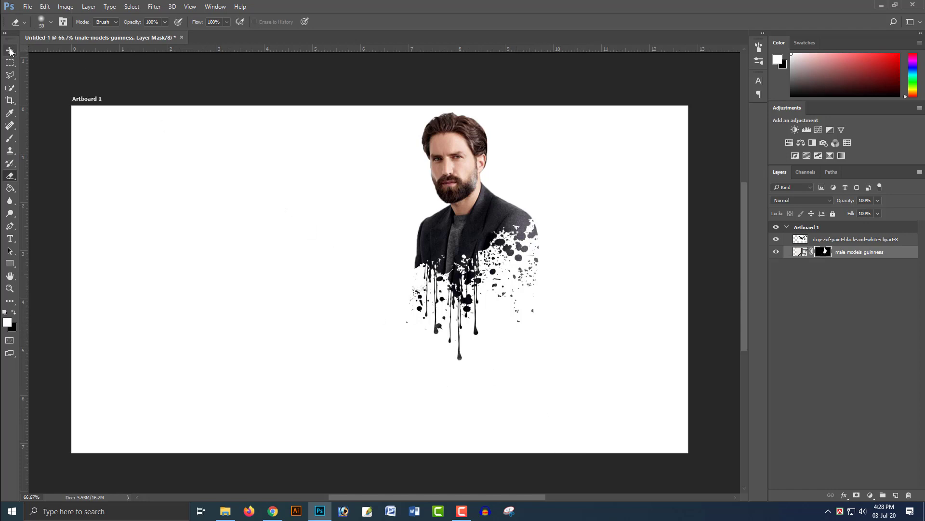
pyautogui.click(10, 50)
pyautogui.click(824, 241)
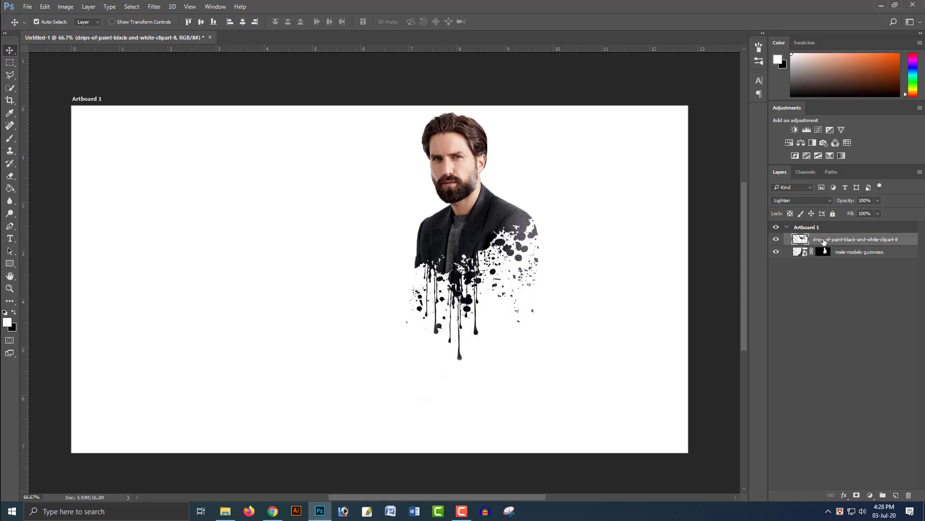
pyautogui.moveTo(475, 263)
pyautogui.mouseDown()
pyautogui.moveTo(507, 262)
pyautogui.moveTo(472, 262)
pyautogui.mouseUp()
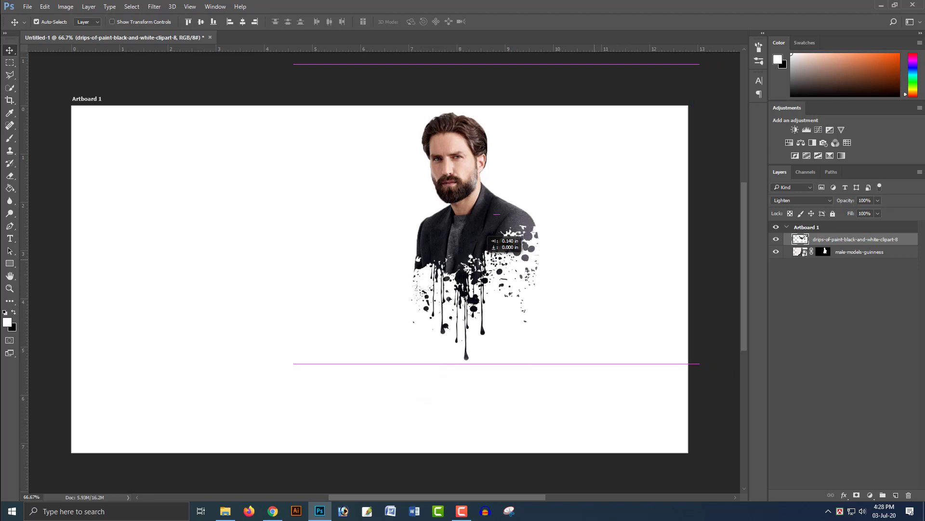
pyautogui.moveTo(472, 261); pyautogui.dragTo(478, 250)
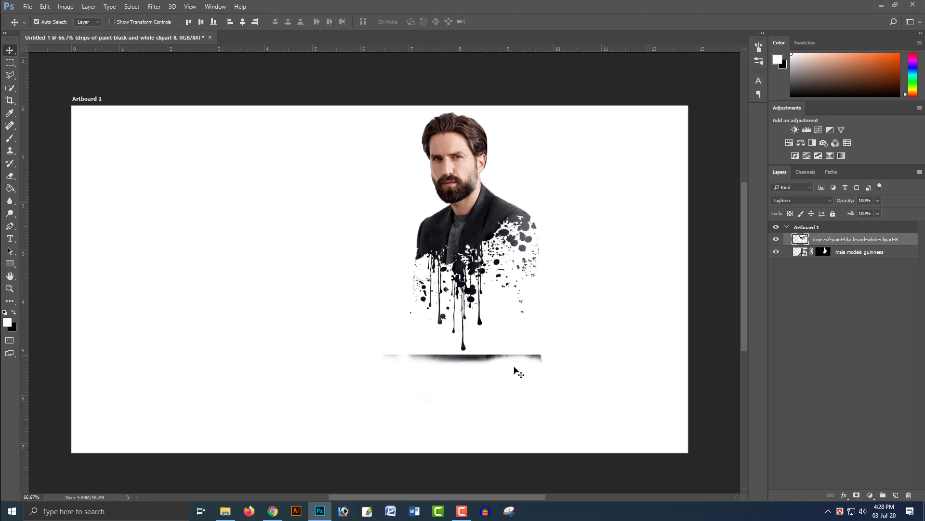
# Step: Erase the dark band beneath the drips on the man's layer mask
pyautogui.click(826, 252)
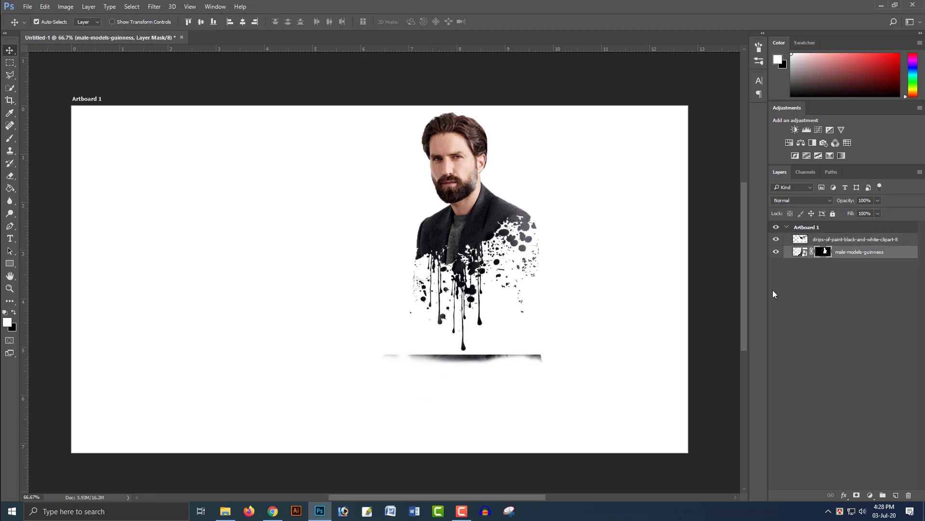
pyautogui.click(10, 177)
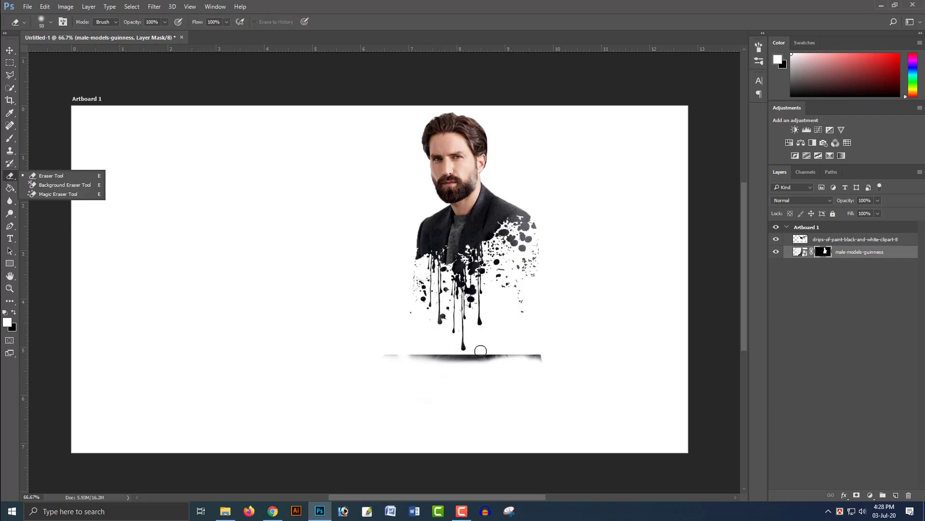
pyautogui.moveTo(431, 358)
pyautogui.mouseDown()
pyautogui.moveTo(539, 358)
pyautogui.moveTo(420, 355)
pyautogui.moveTo(461, 355)
pyautogui.mouseUp()
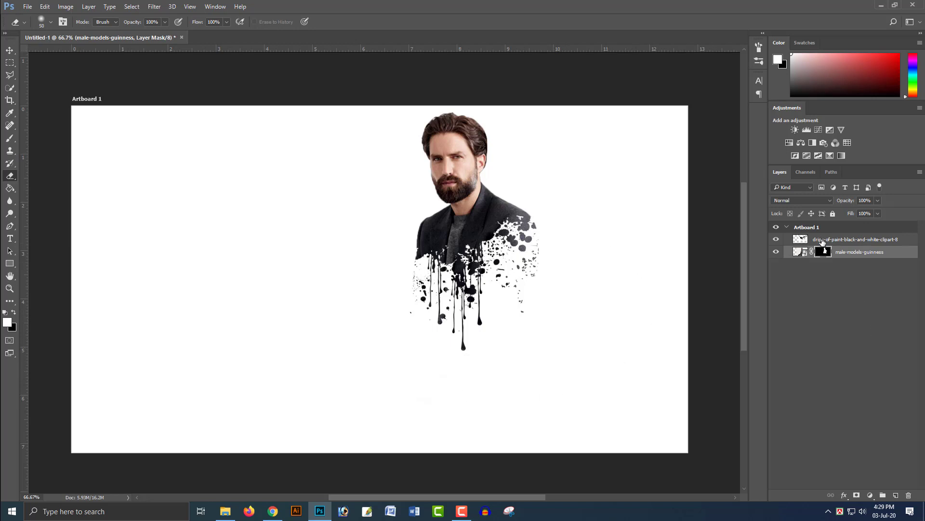
pyautogui.click(841, 241)
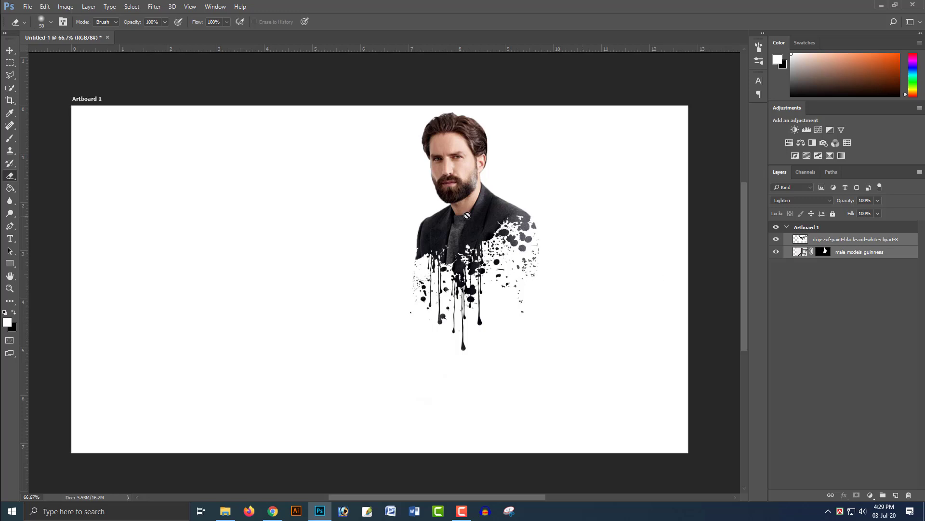
# Step: Select the man and drips layers and move them about 0.82 in right, 0.72 in down
pyautogui.click(833, 263)
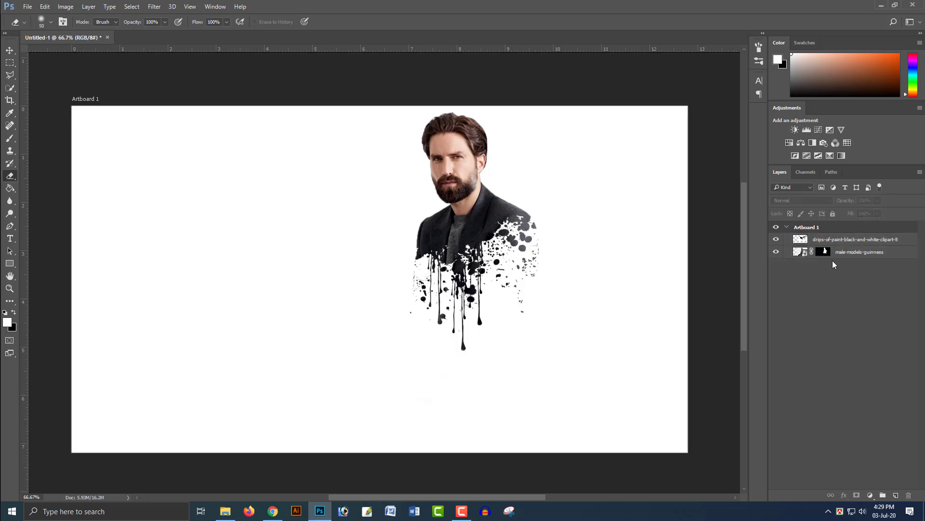
pyautogui.click(834, 251)
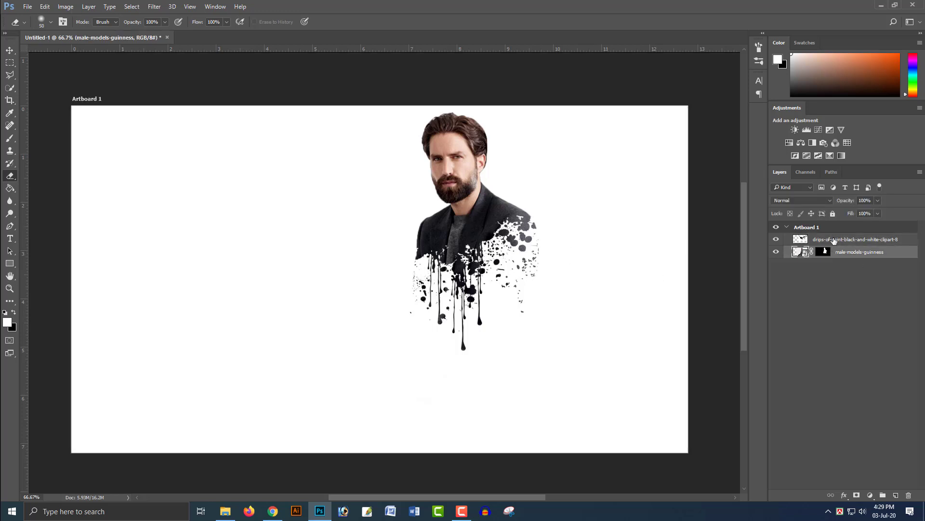
pyautogui.keyDown('shift'); pyautogui.click(834, 239); pyautogui.keyUp('shift')
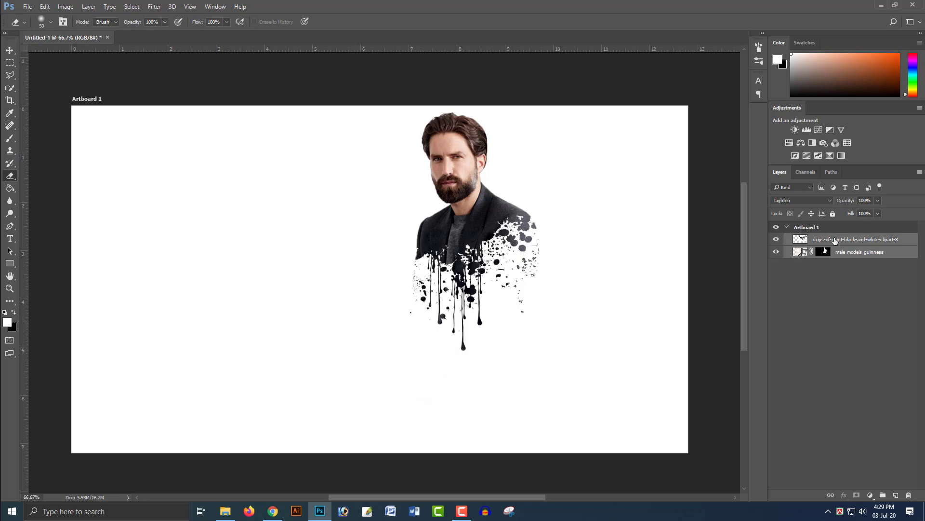
pyautogui.click(6, 51)
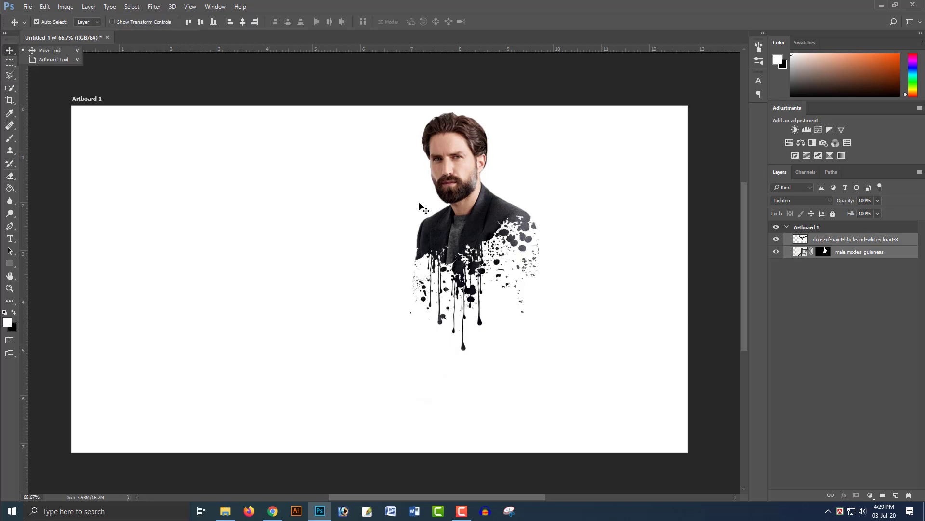
pyautogui.click(43, 50)
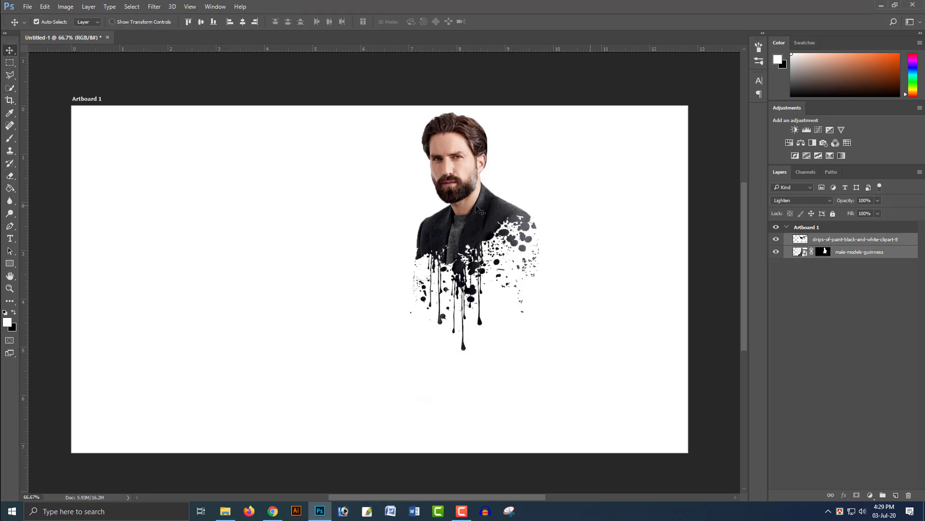
pyautogui.moveTo(479, 209); pyautogui.dragTo(518, 244)
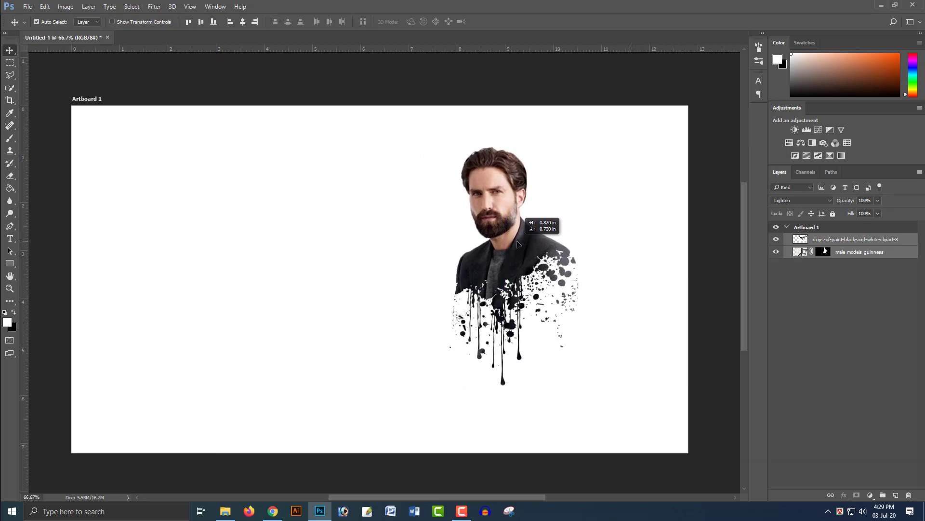
# Step: Scale the man and drips to about 118% and nudge them slightly lower
pyautogui.press('ctrl')
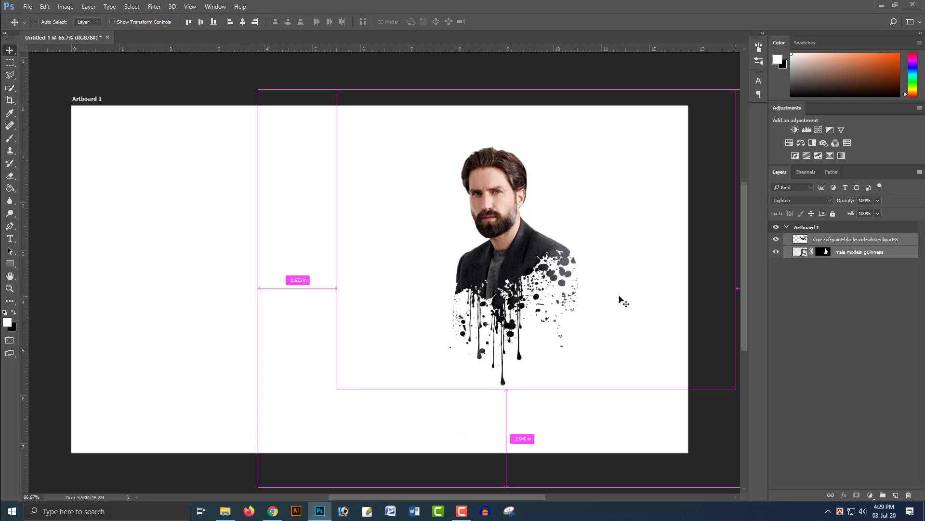
pyautogui.hotkey('ctrl', '-')
pyautogui.hotkey('ctrl', 't')
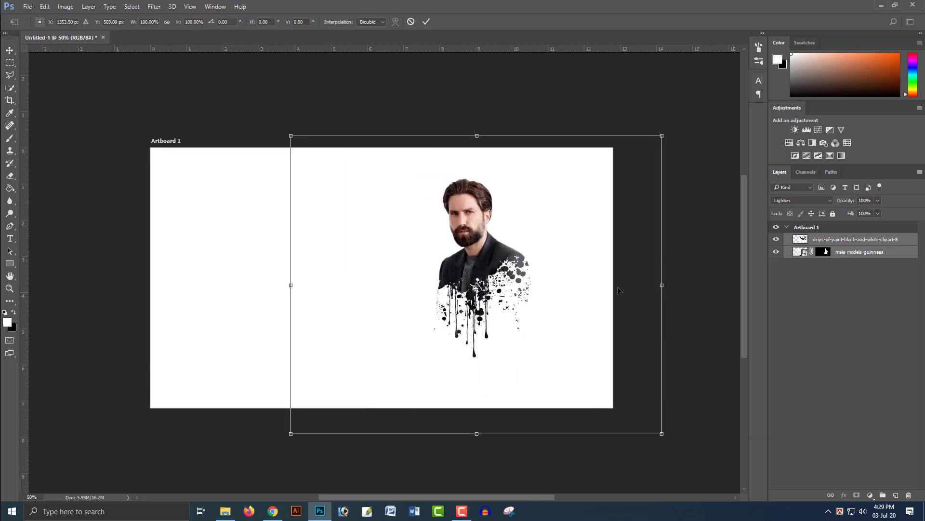
pyautogui.moveTo(663, 131); pyautogui.dragTo(699, 104)
pyautogui.moveTo(475, 266); pyautogui.dragTo(491, 275)
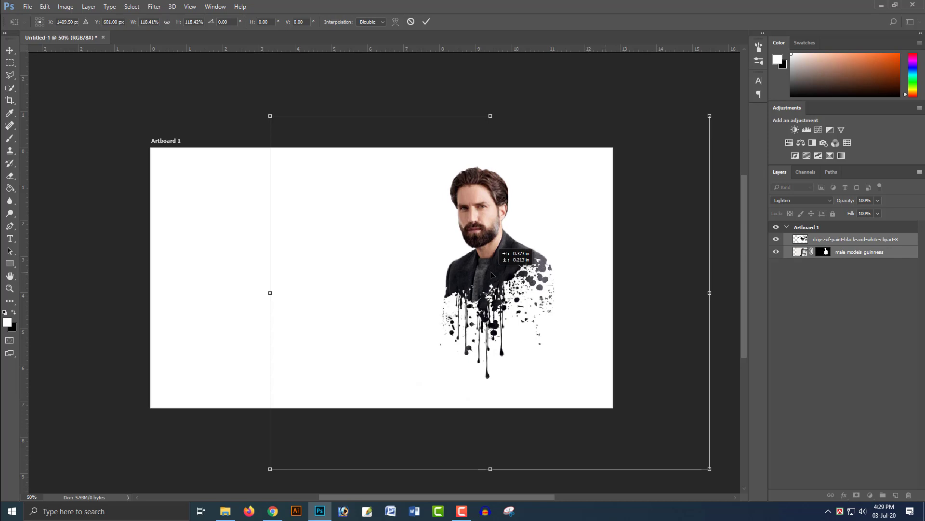
pyautogui.press('Return')
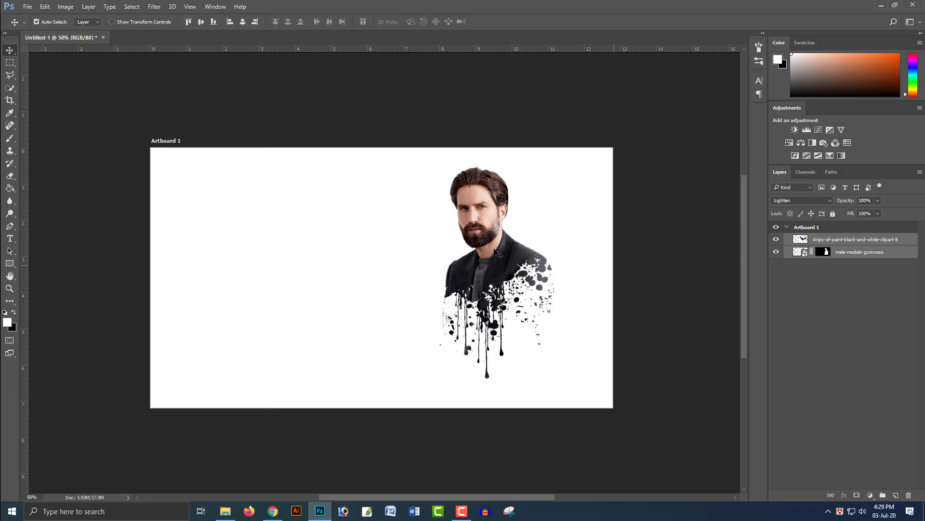
pyautogui.moveTo(500, 271); pyautogui.dragTo(502, 279)
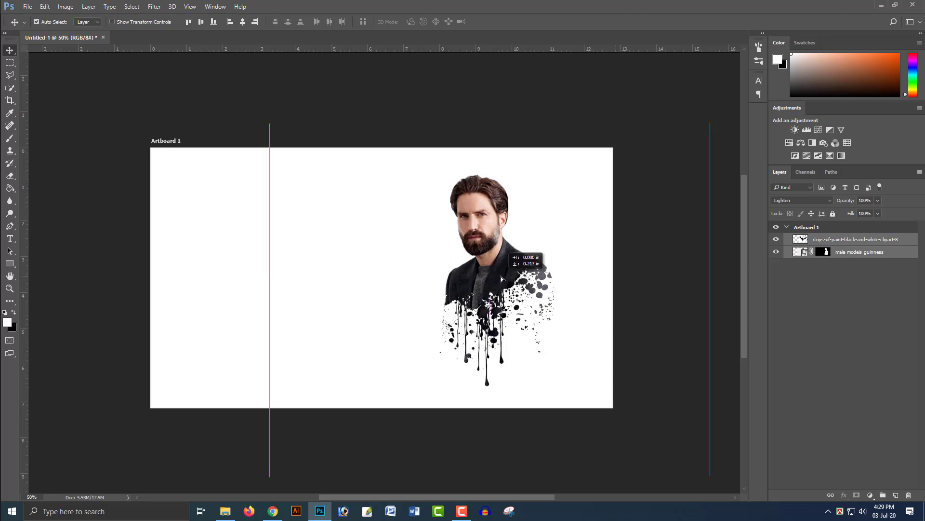
pyautogui.moveTo(502, 276); pyautogui.dragTo(501, 276)
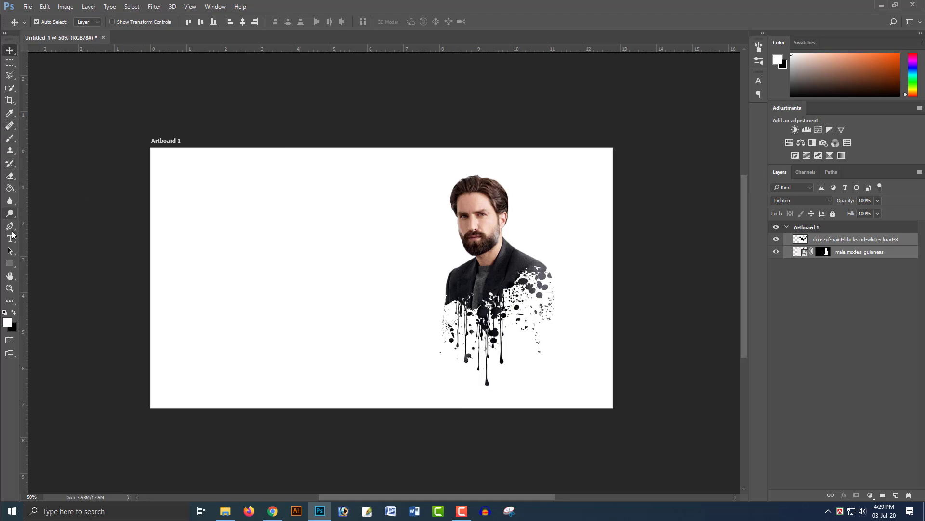
# Step: Add a two-line text block, 'Splated Iffect' / 'Photoshop turorial', on the artboard's left
pyautogui.moveTo(10, 238); pyautogui.dragTo(64, 240)
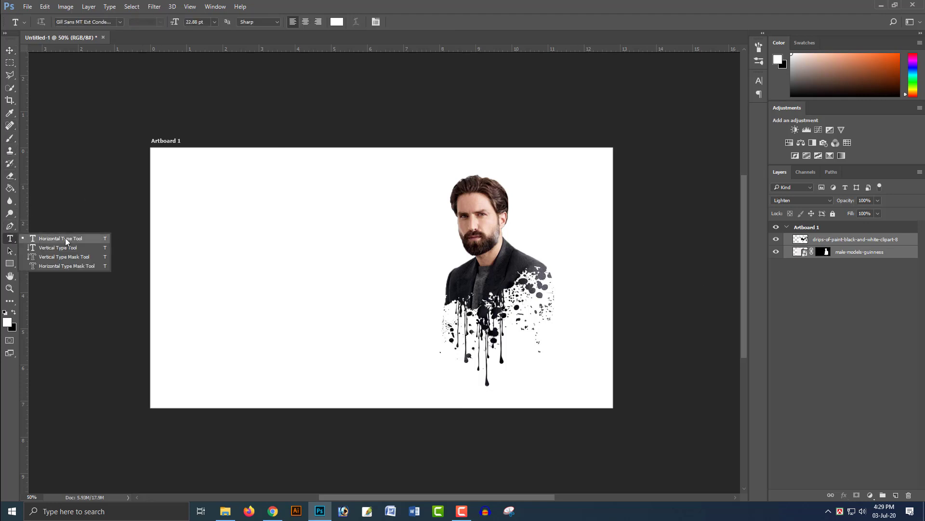
pyautogui.click(65, 238)
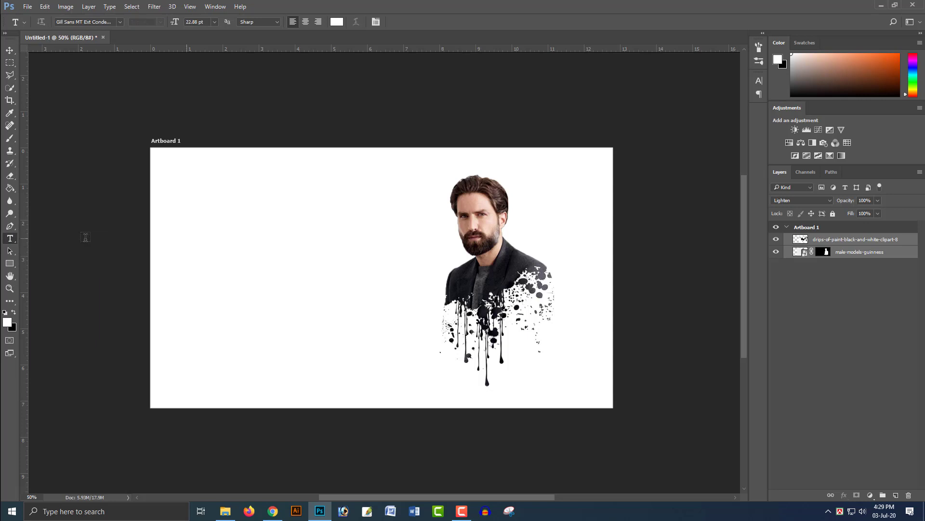
pyautogui.click(208, 261)
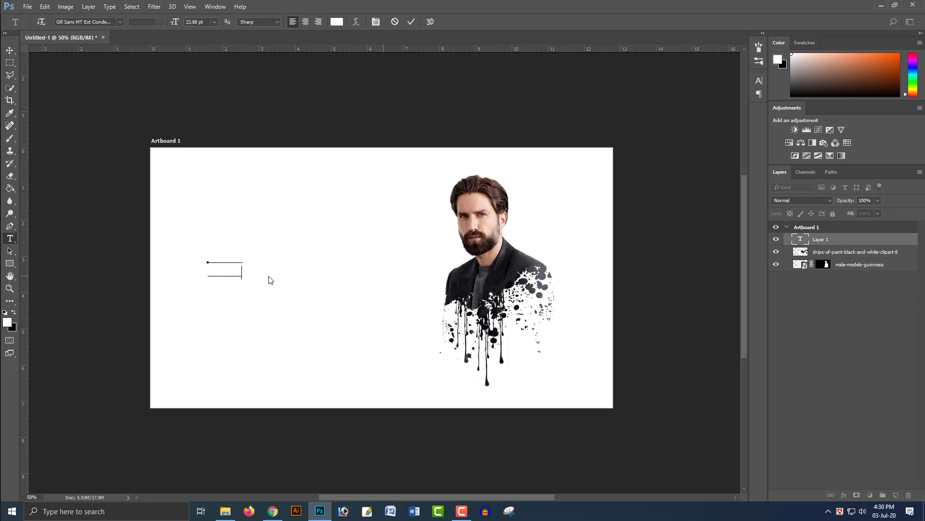
# Step: Colour both text lines dark grey #393737
pyautogui.hotkey('ctrl', 'a')
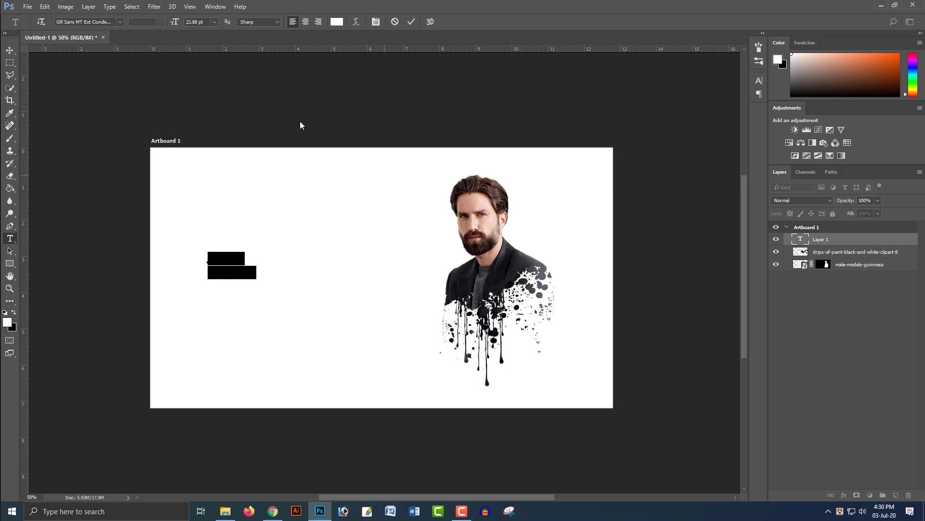
pyautogui.click(336, 23)
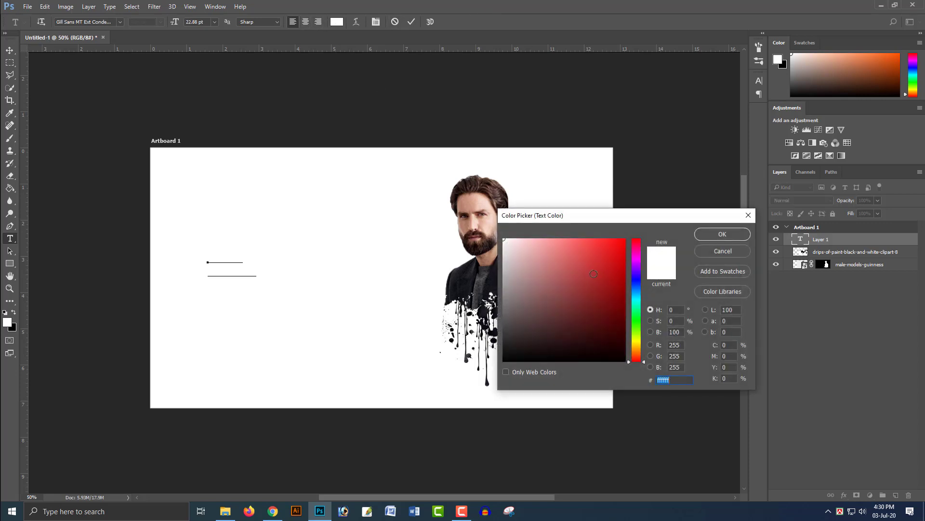
pyautogui.moveTo(624, 357)
pyautogui.mouseDown()
pyautogui.moveTo(505, 342)
pyautogui.moveTo(507, 334)
pyautogui.mouseUp()
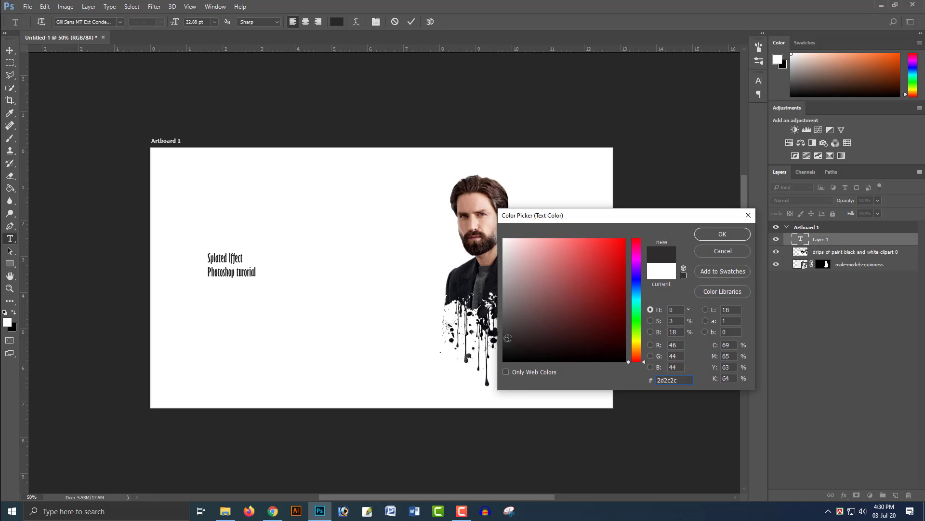
pyautogui.click(714, 236)
pyautogui.click(227, 259)
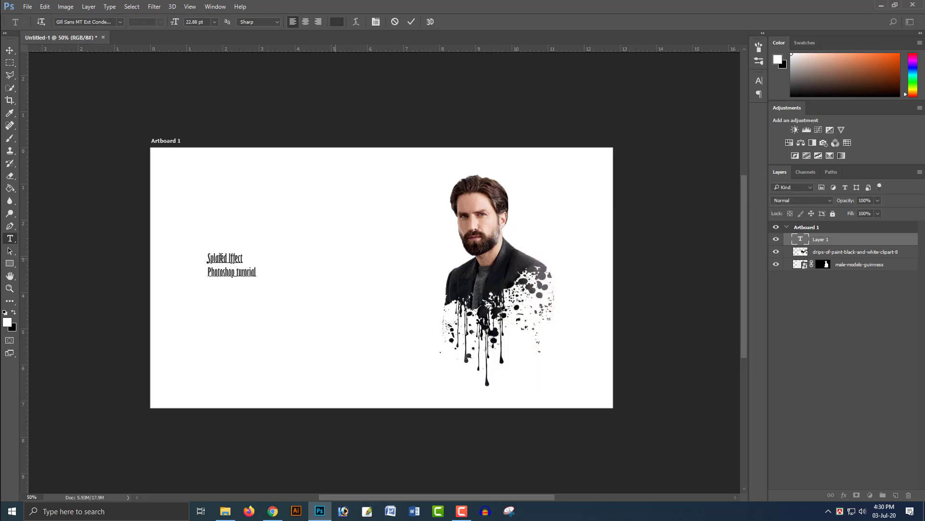
# Step: Enlarge the 'Splated Iffect' title line's font size by two steps
pyautogui.tripleClick(221, 257)
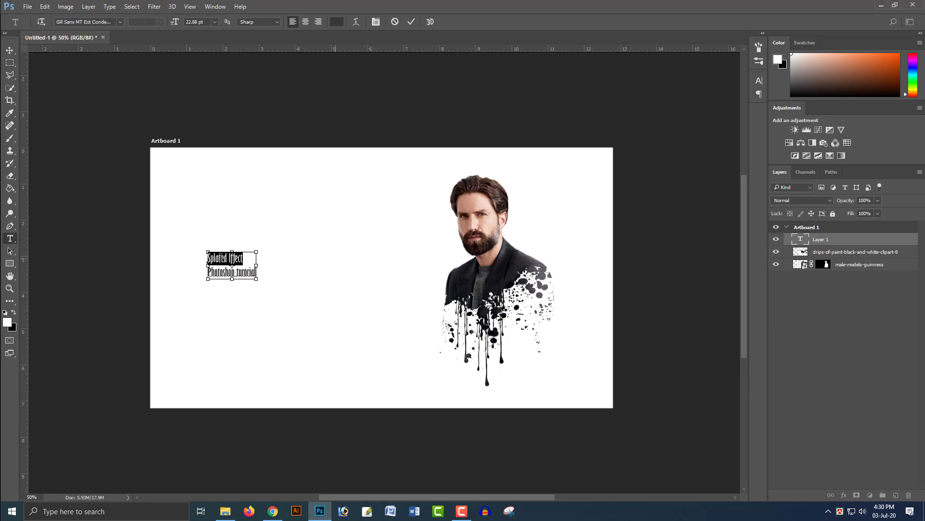
pyautogui.hotkey('ctrl', 'shift', '.')
pyautogui.hotkey('ctrl', 'shift', '.')
pyautogui.hotkey('ctrl', 'shift', '.')
pyautogui.hotkey('ctrl', 'shift', '.')
pyautogui.hotkey('ctrl', 'shift', '.')
pyautogui.hotkey('ctrl', 'shift', '.')
pyautogui.hotkey('ctrl', 'shift', '.')
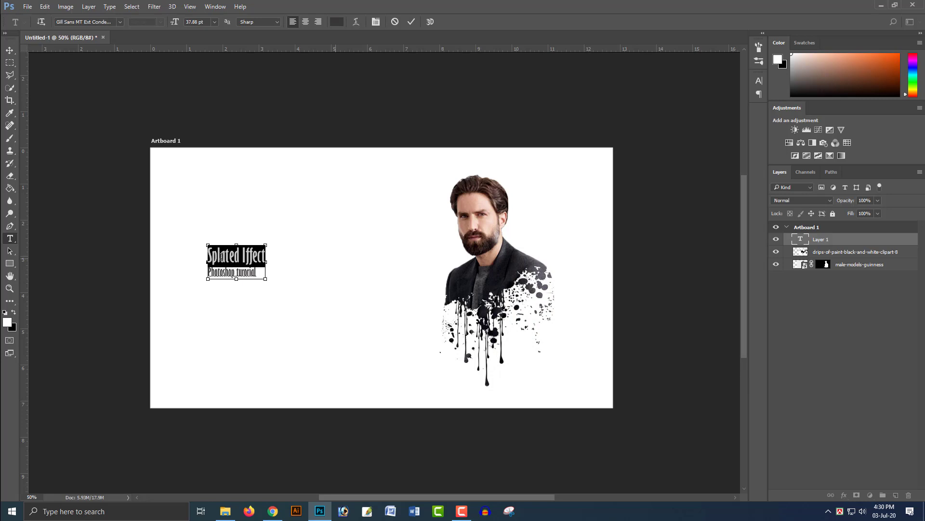
pyautogui.hotkey('ctrl', 'shift', '.')
pyautogui.hotkey('ctrl', 'shift', '.')
pyautogui.hotkey('ctrl', 'shift', '.')
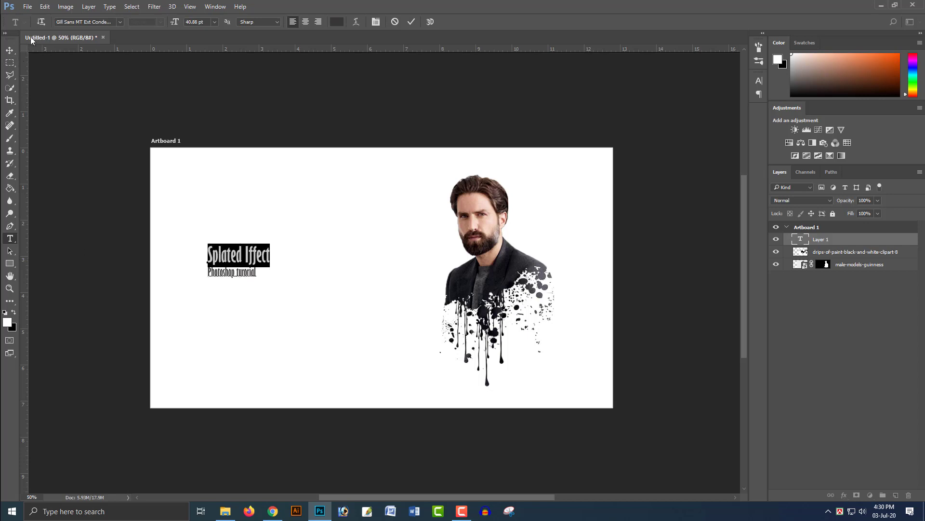
pyautogui.click(9, 50)
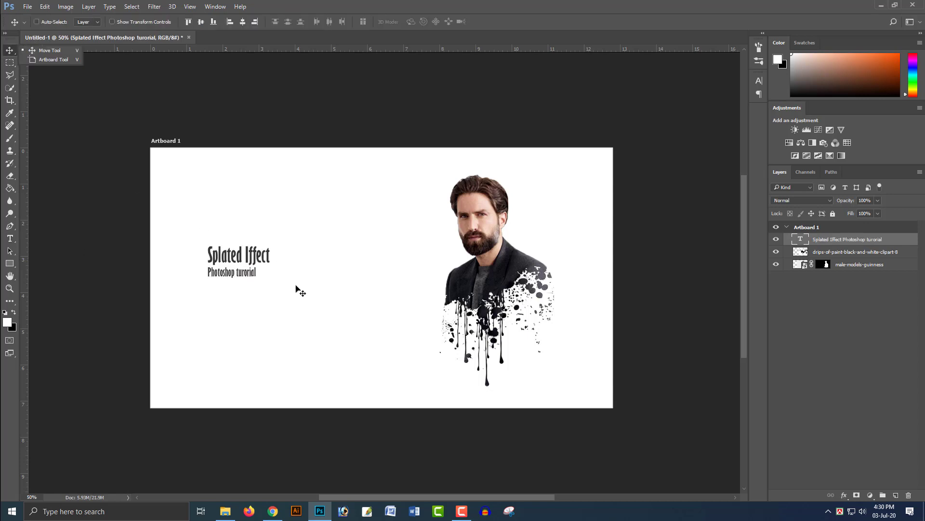
# Step: Stretch the text block to about 232% width and nudge it slightly higher
pyautogui.hotkey('ctrl', 't')
pyautogui.moveTo(270, 259)
pyautogui.mouseDown()
pyautogui.moveTo(348, 260)
pyautogui.moveTo(300, 295)
pyautogui.moveTo(304, 308)
pyautogui.moveTo(302, 300)
pyautogui.mouseUp()
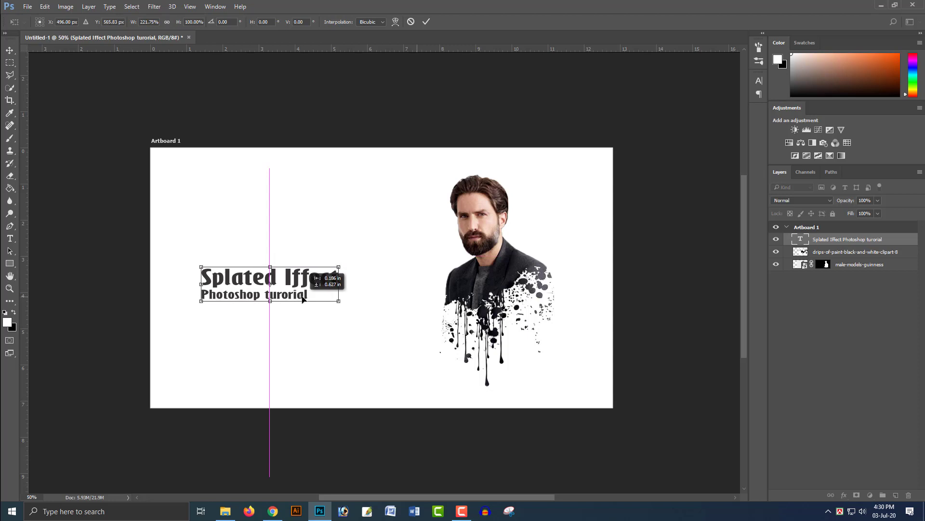
pyautogui.moveTo(303, 300)
pyautogui.mouseDown()
pyautogui.moveTo(354, 285)
pyautogui.moveTo(345, 285)
pyautogui.mouseUp()
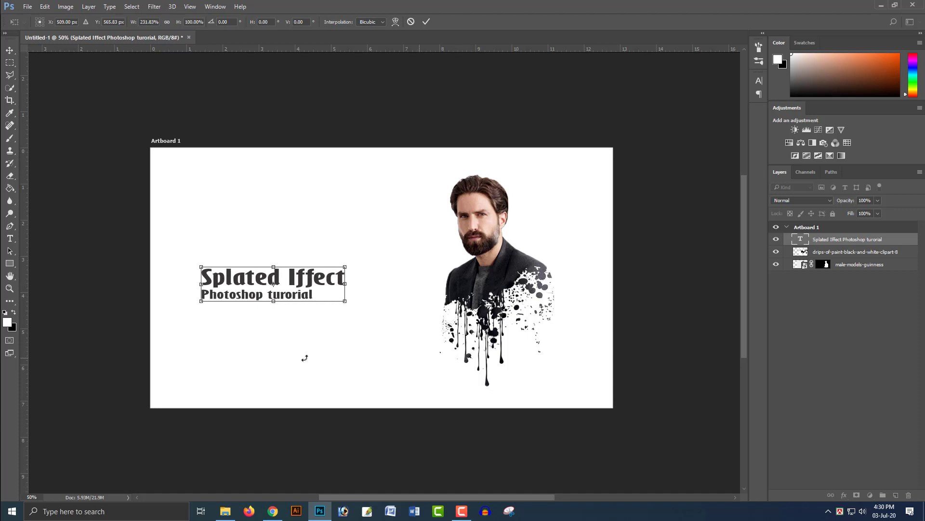
pyautogui.press('Return')
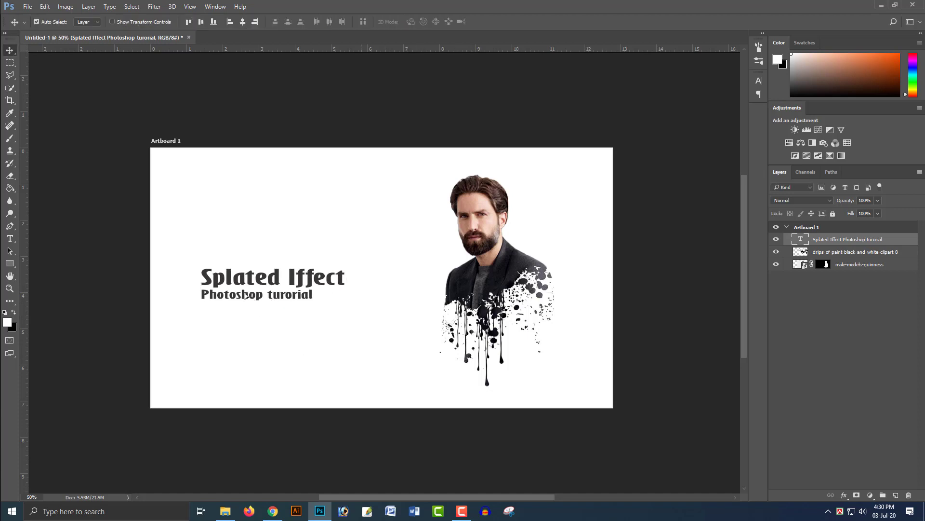
pyautogui.moveTo(246, 295); pyautogui.dragTo(246, 288)
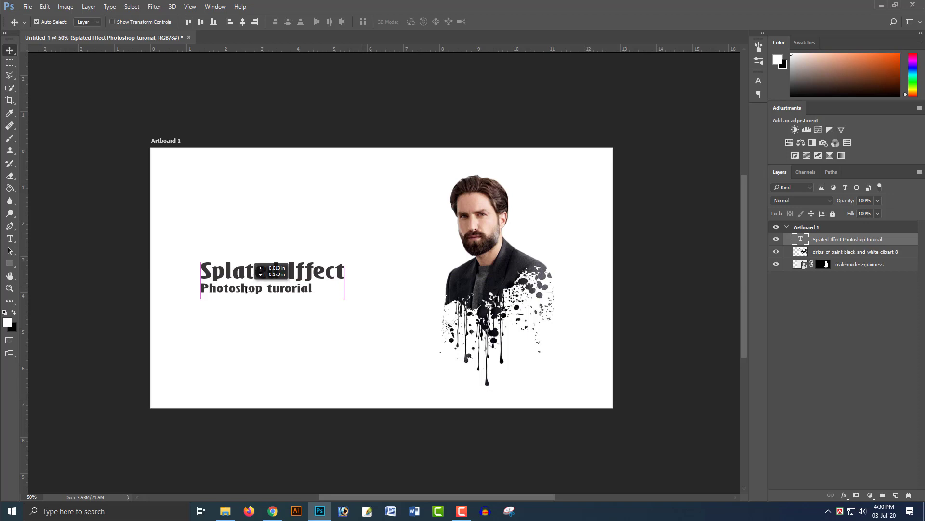
pyautogui.click(288, 345)
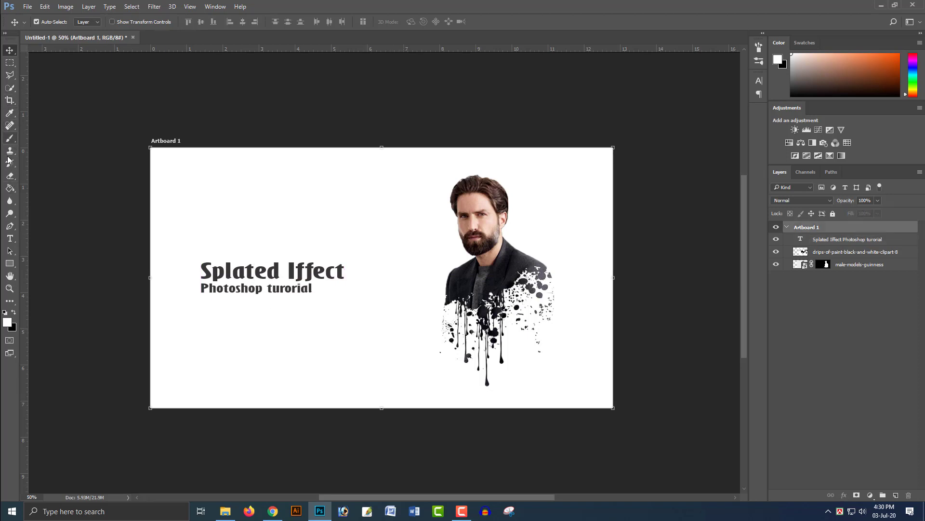
# Step: Correct the title word 'Iffect' to 'Effect'
pyautogui.click(10, 238)
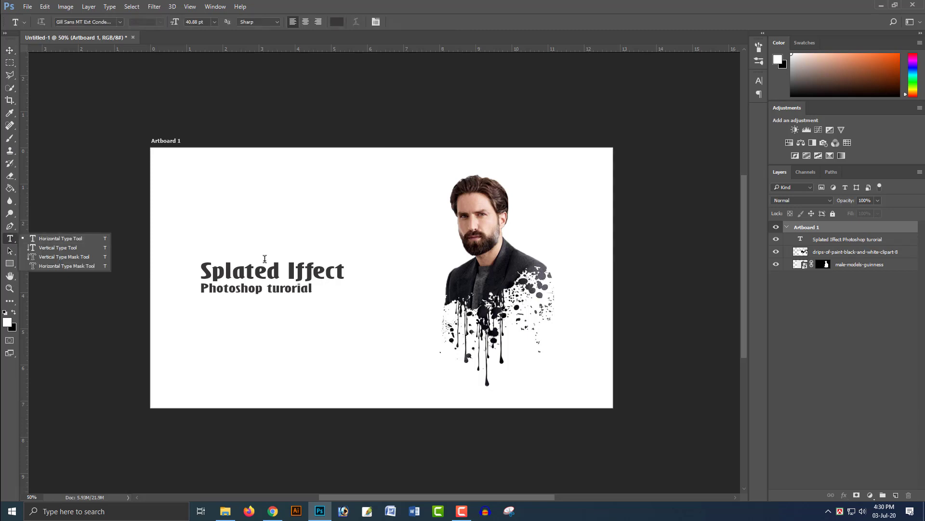
pyautogui.click(298, 273)
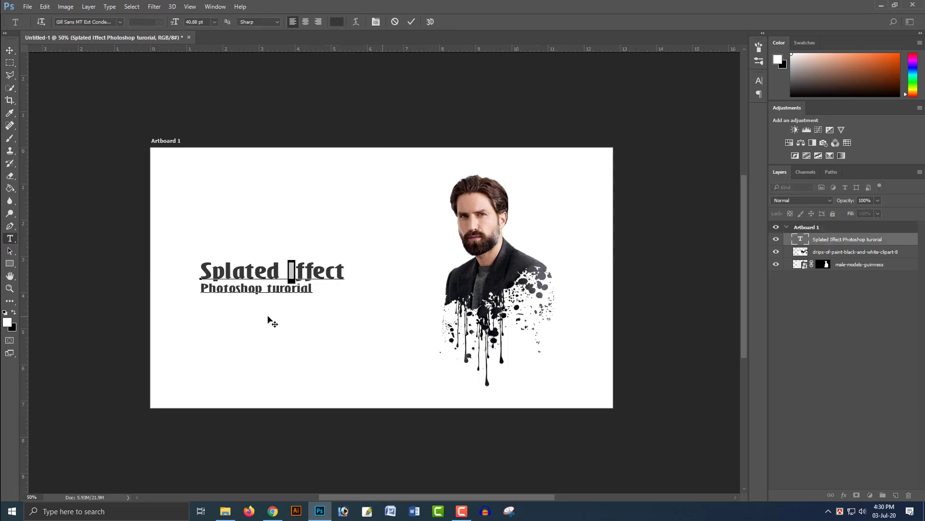
pyautogui.write('E')
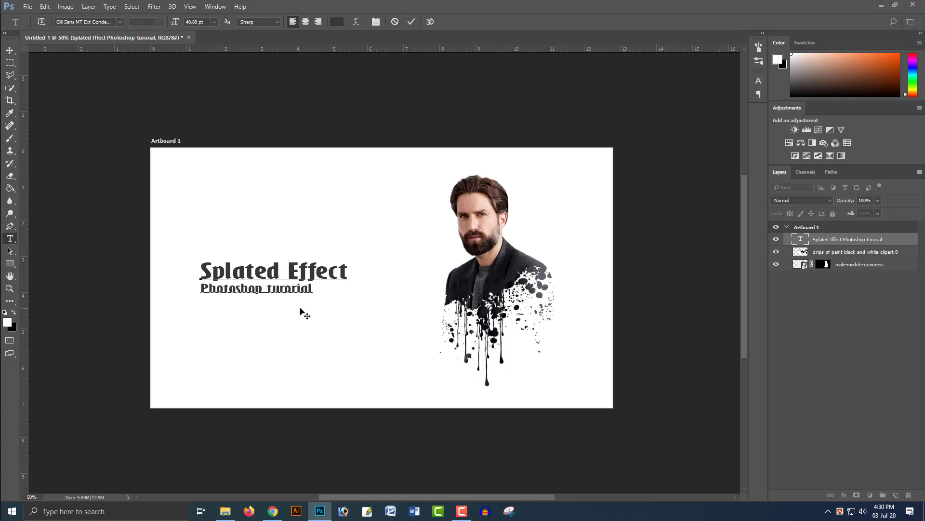
# Step: Recolour the 'Photoshop turorial' subtitle line bright blue #006feb
pyautogui.doubleClick(299, 289)
pyautogui.click(300, 289)
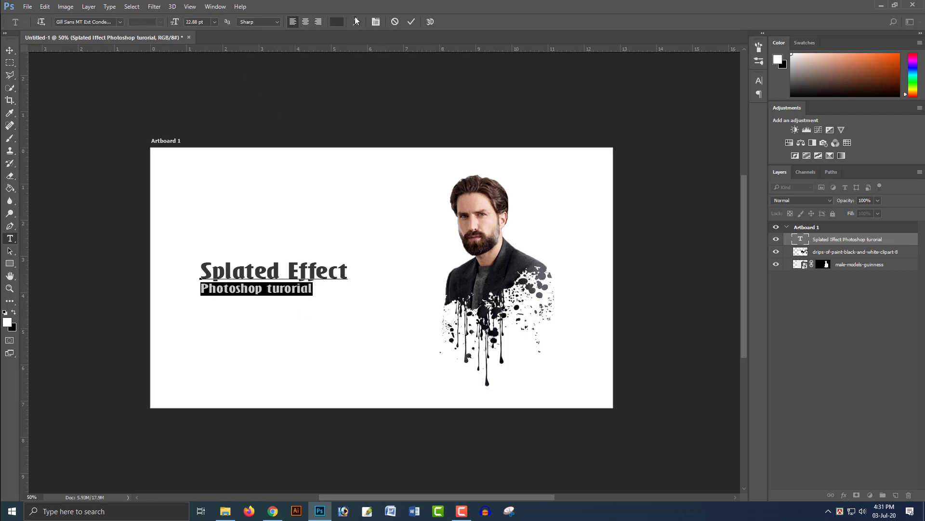
pyautogui.click(343, 22)
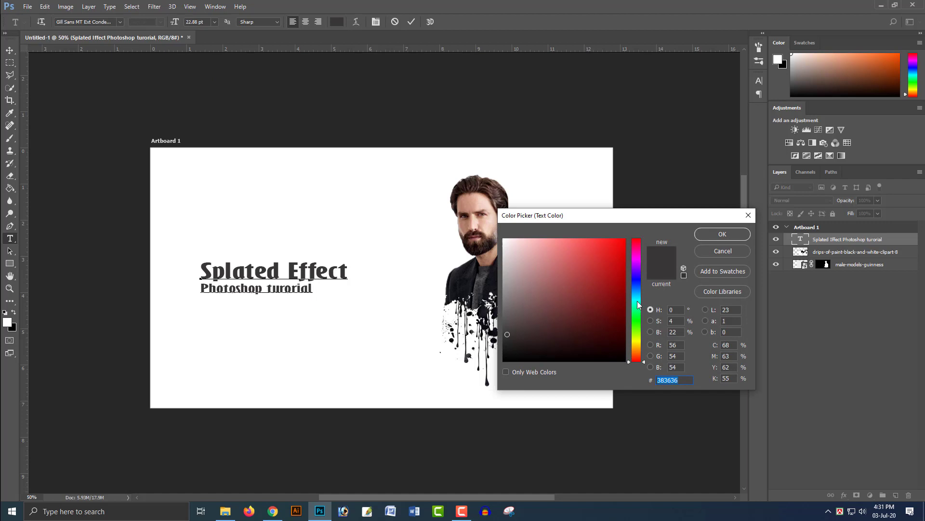
pyautogui.moveTo(637, 304); pyautogui.dragTo(637, 290)
pyautogui.click(626, 250)
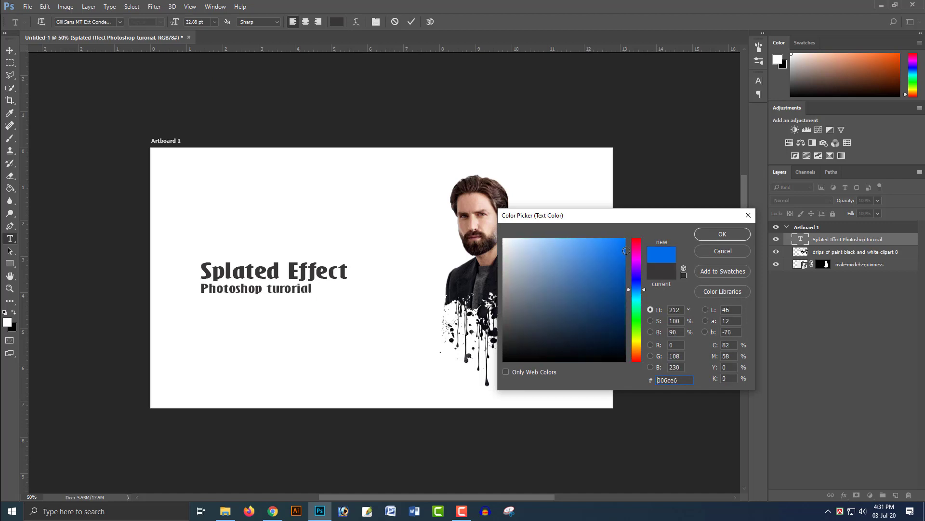
pyautogui.click(723, 234)
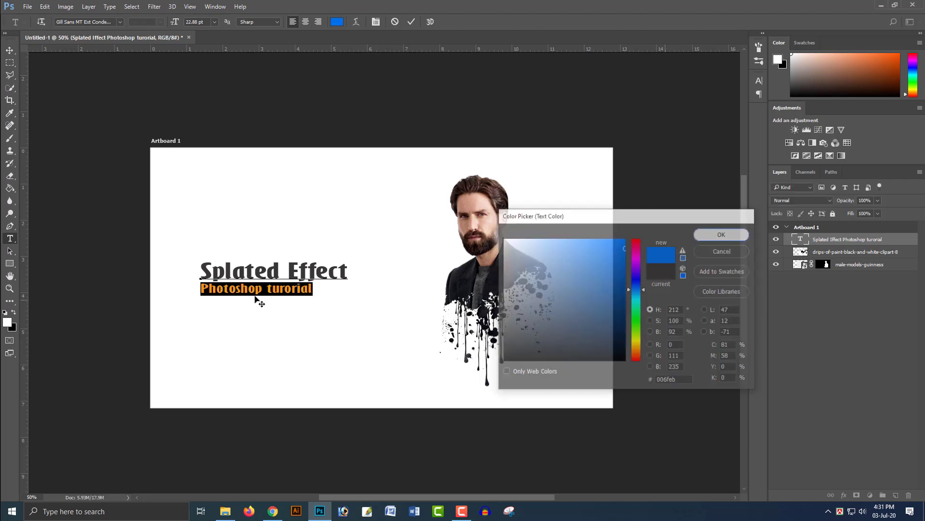
pyautogui.click(9, 51)
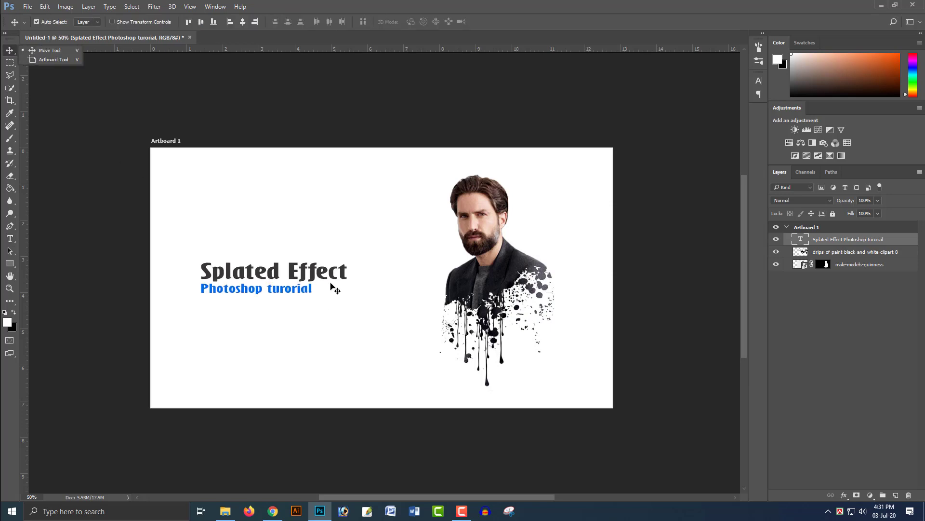
# Step: Nudge the two-line text block a few pixels down, nearer the man
pyautogui.moveTo(334, 279); pyautogui.dragTo(335, 280)
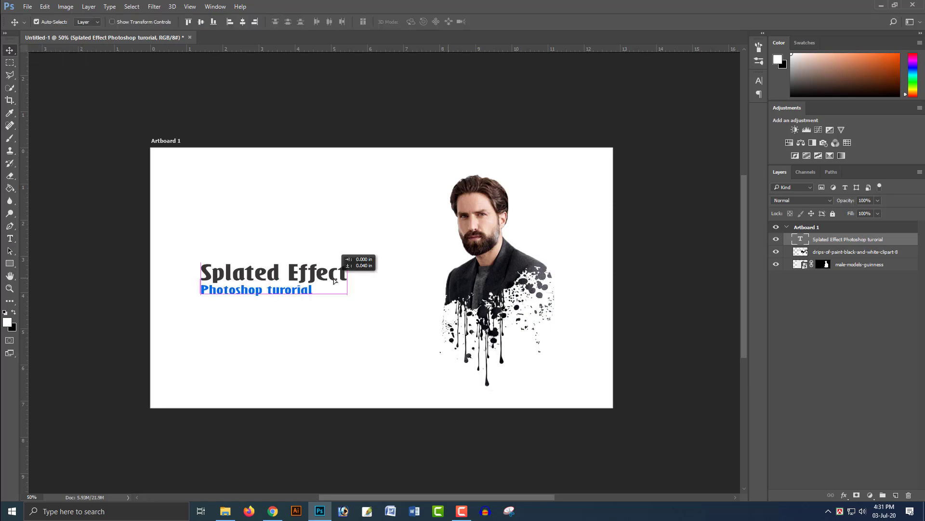
pyautogui.moveTo(335, 280); pyautogui.dragTo(335, 283)
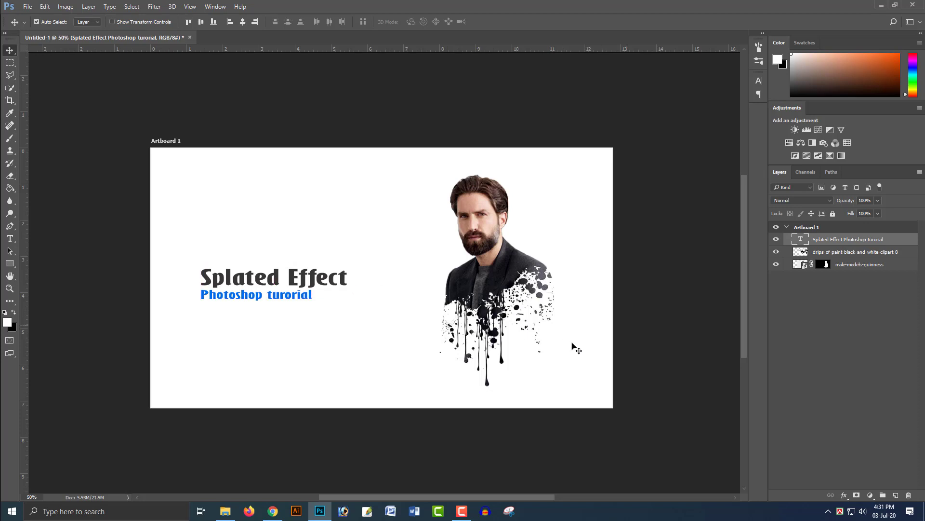
pyautogui.click(647, 345)
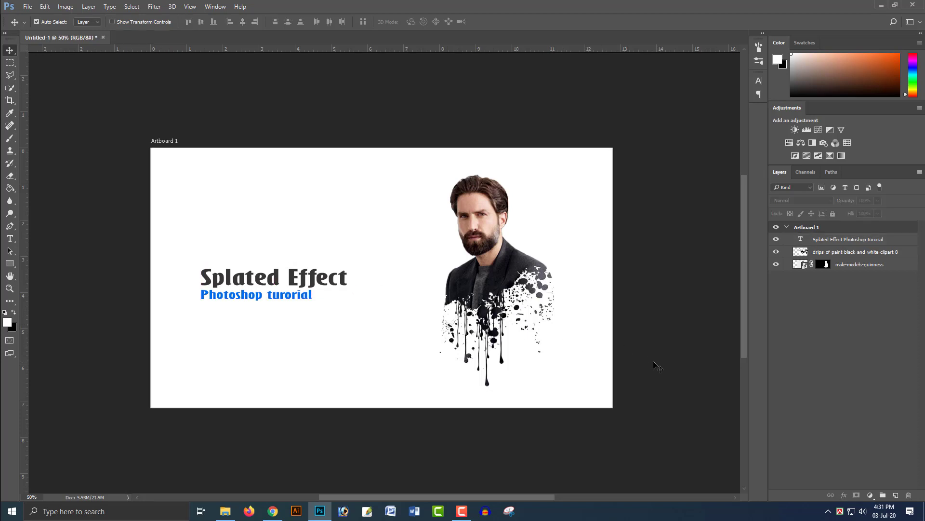